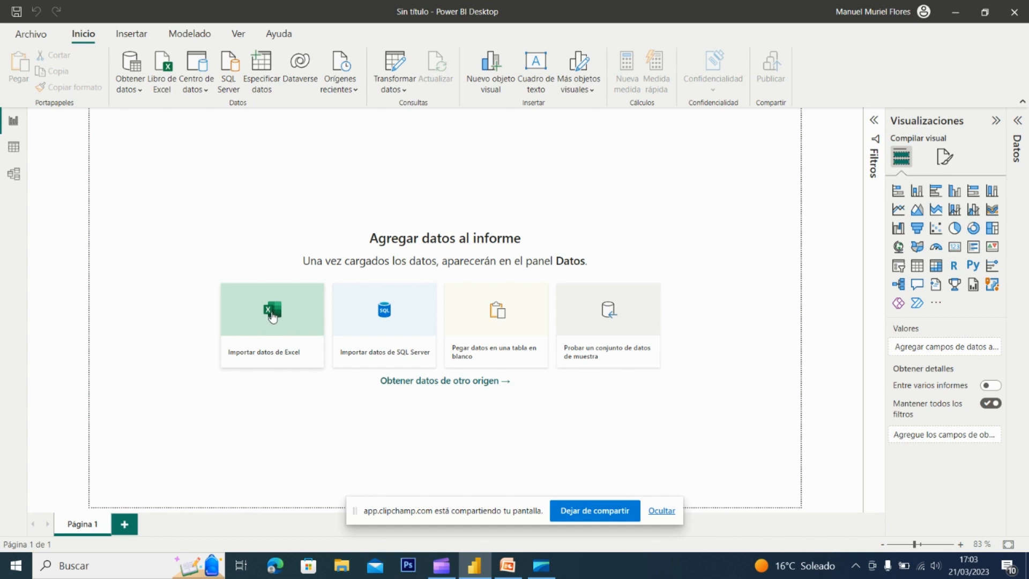
# - Import the Excel workbook Ventas+Videojuegos.xlsx from drive D: and select its Ventas Videojuegos sheet for preview
pyautogui.click(272, 320)
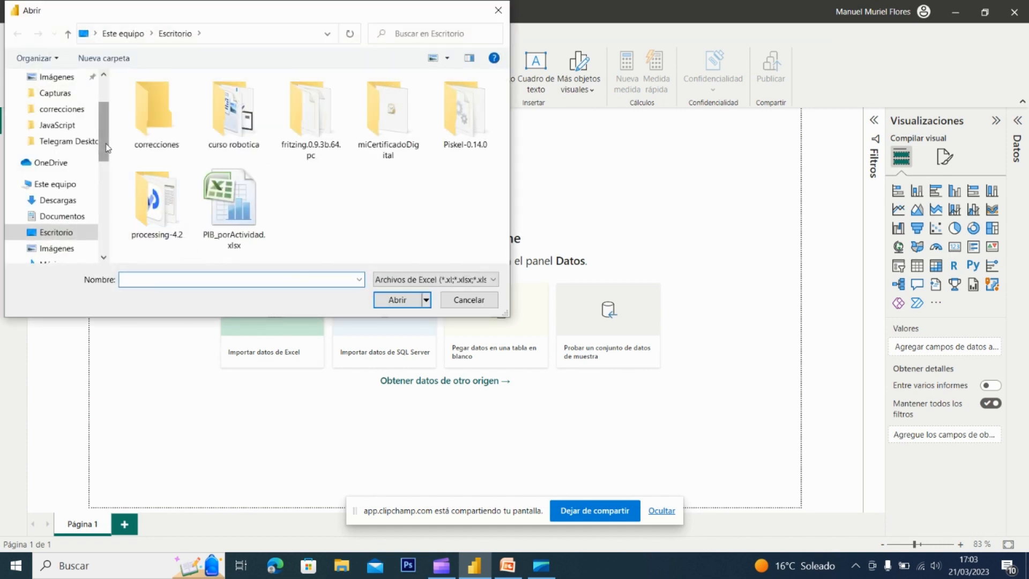
pyautogui.moveTo(106, 148); pyautogui.dragTo(111, 173)
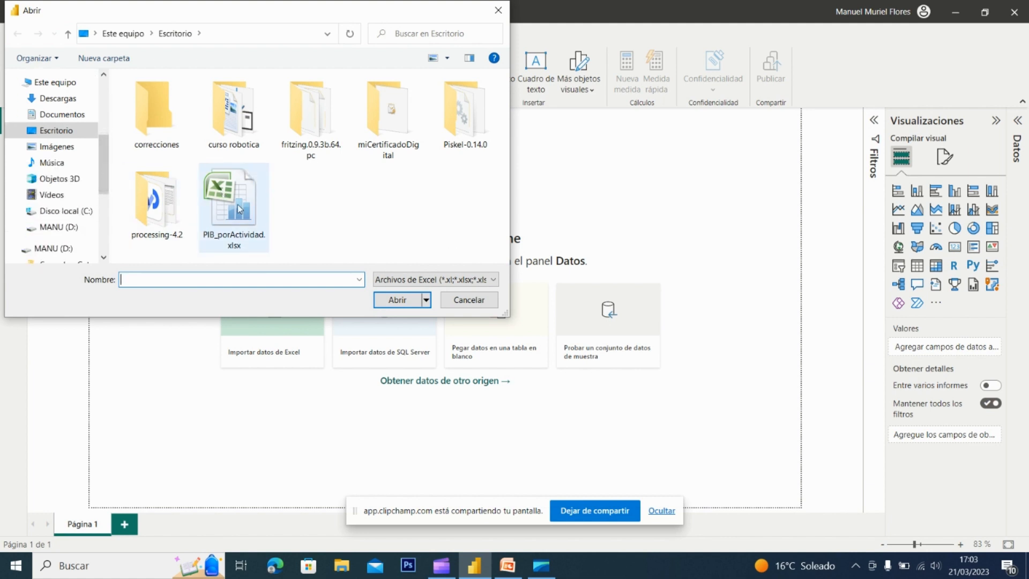
pyautogui.click(51, 248)
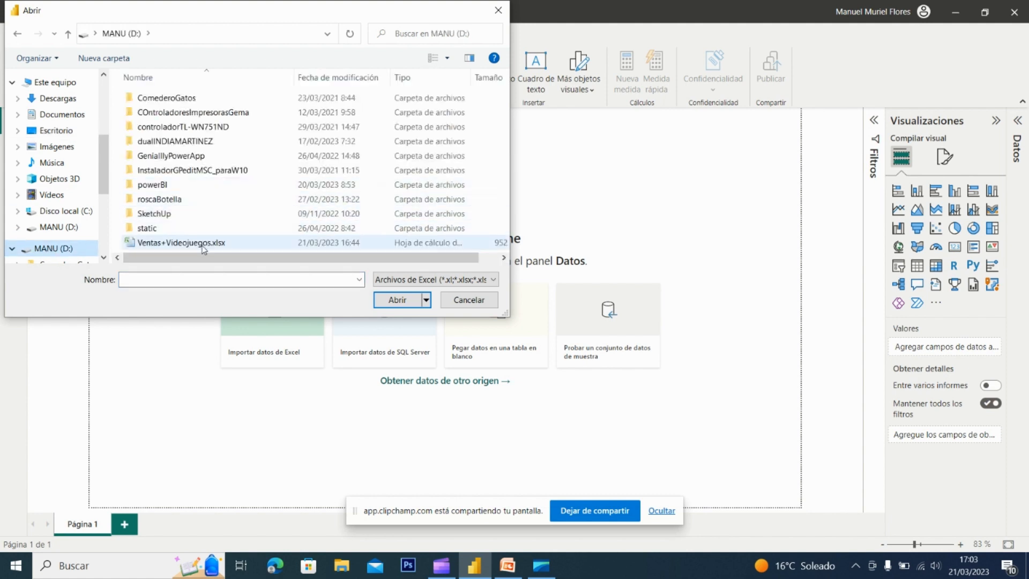
pyautogui.doubleClick(187, 242)
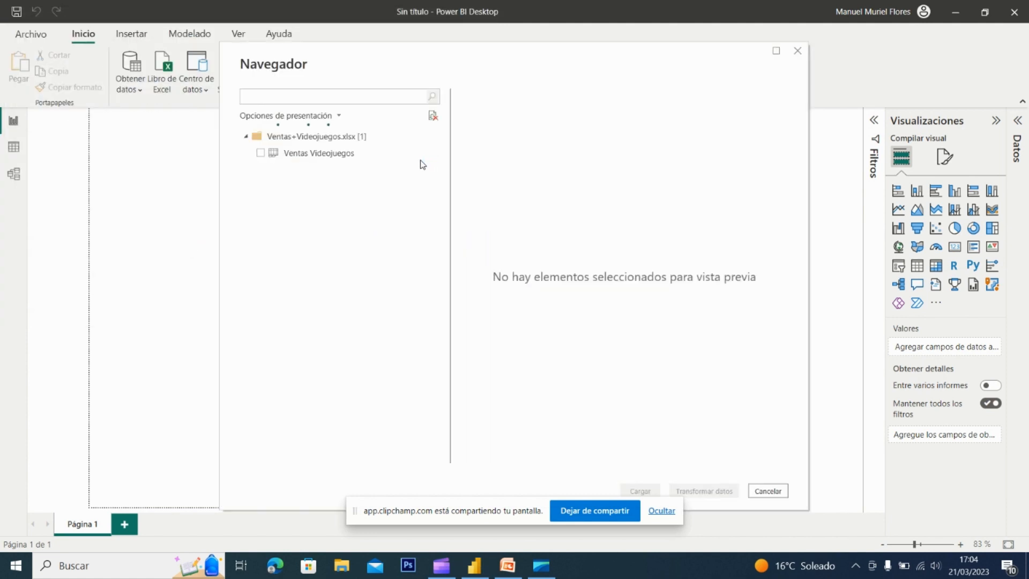
pyautogui.click(261, 154)
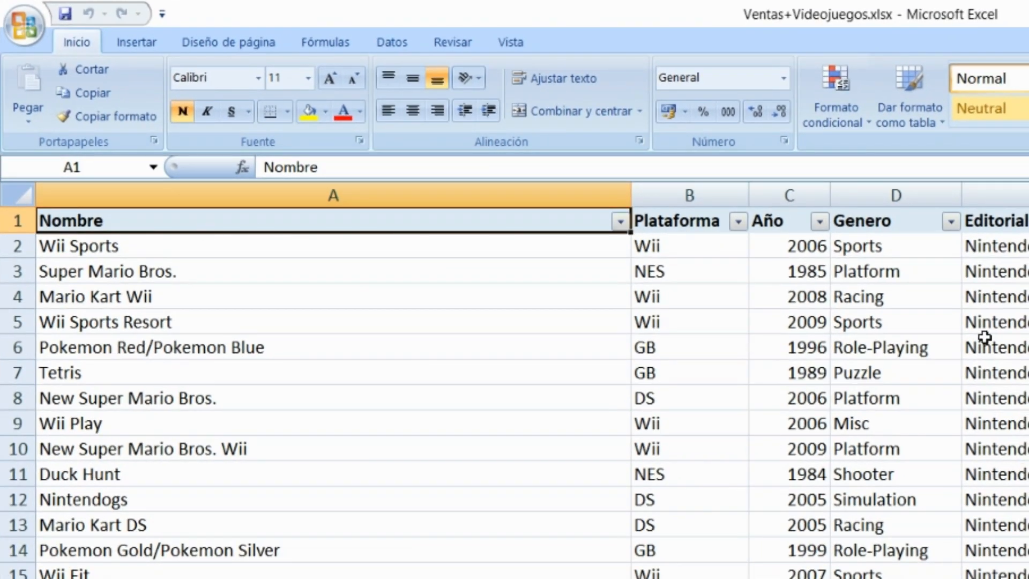
# - Examine the source workbook in Excel, reviewing the name, platform, year, genre, publisher and regional and global sales columns
pyautogui.click(288, 194)
pyautogui.click(227, 246)
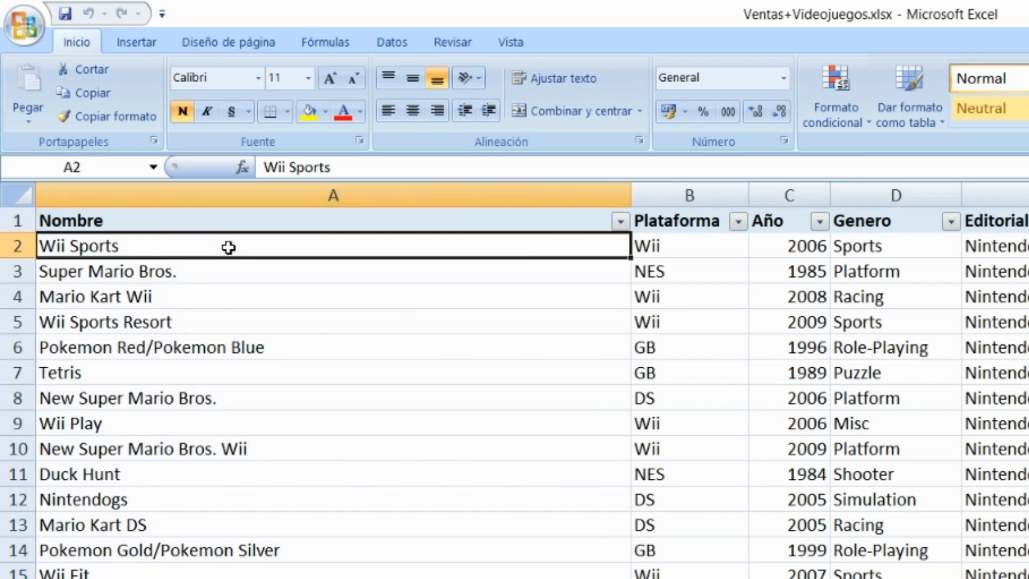
pyautogui.click(222, 272)
pyautogui.click(214, 294)
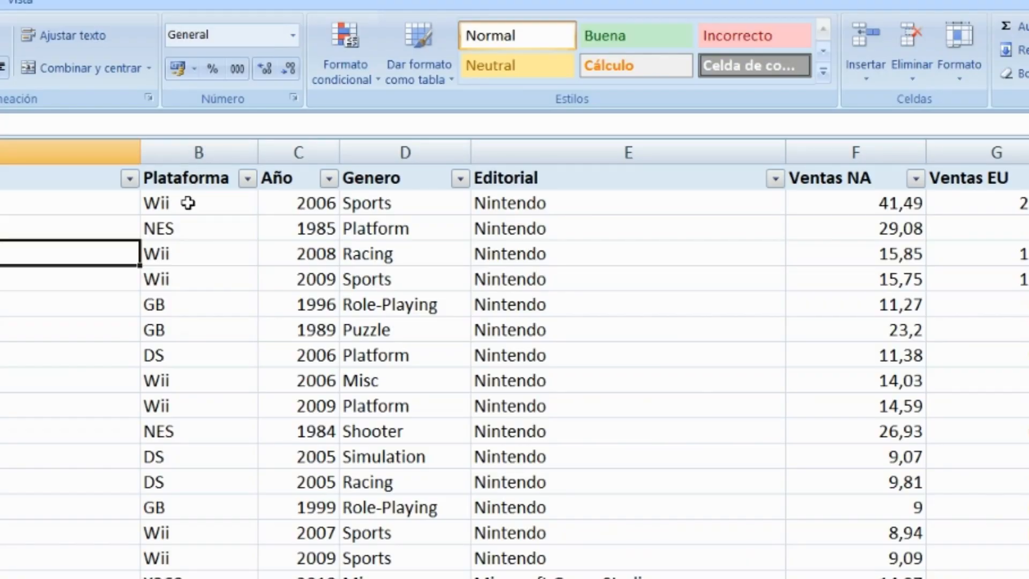
pyautogui.click(188, 203)
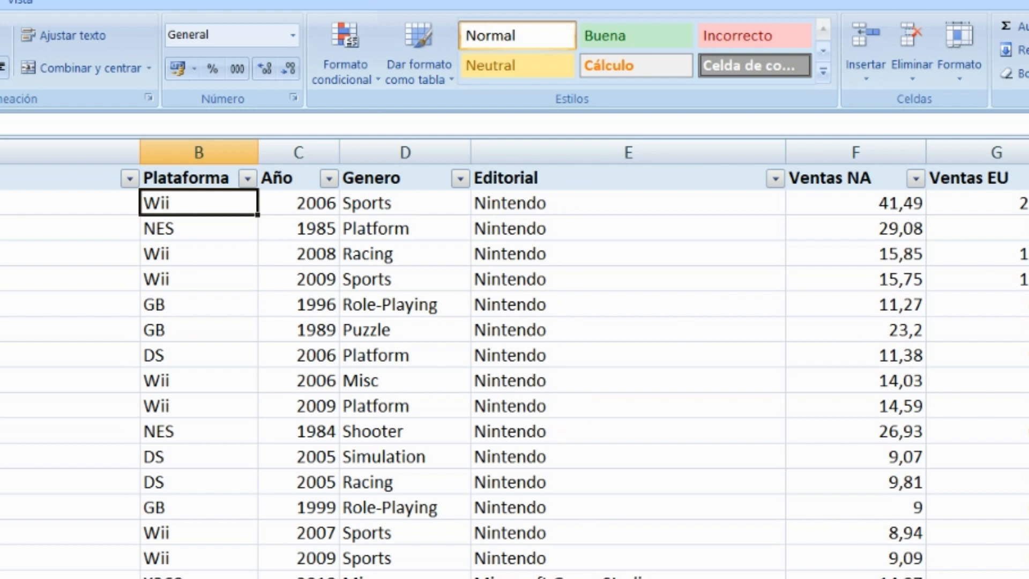
pyautogui.hscroll(3, 514, 375)
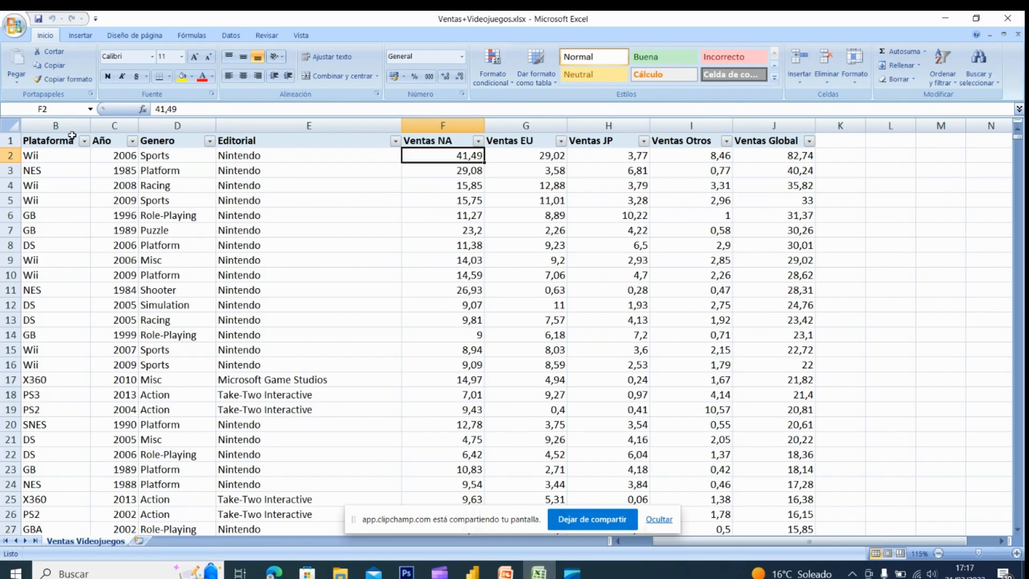
pyautogui.click(57, 126)
pyautogui.click(53, 142)
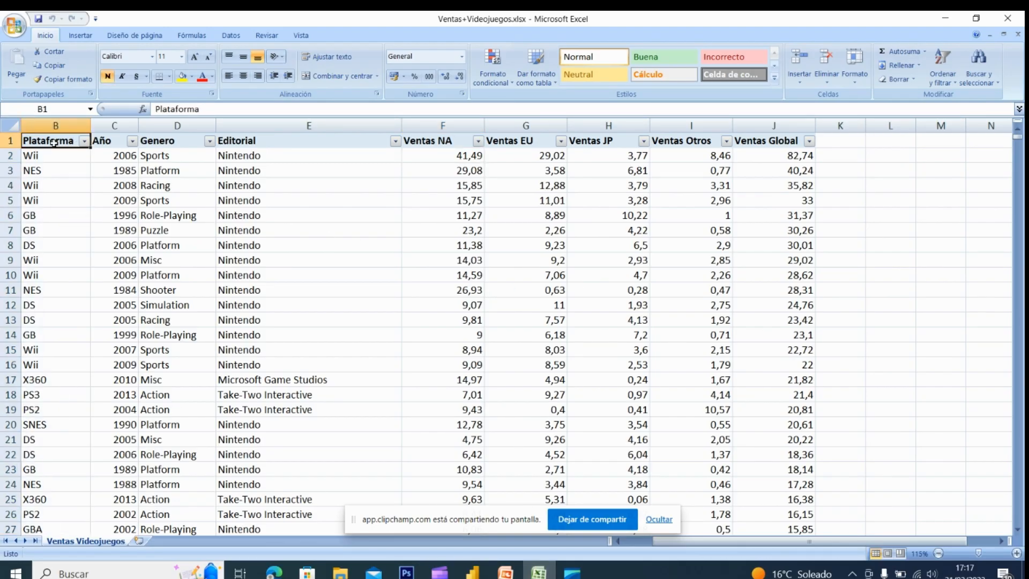
pyautogui.hotkey('ctrl', 'Down')
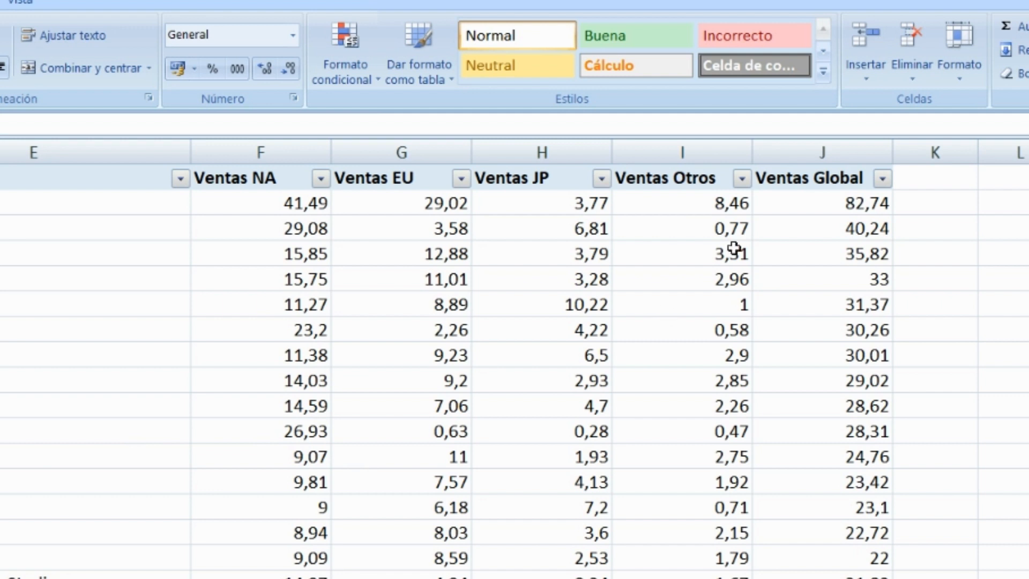
pyautogui.click(308, 208)
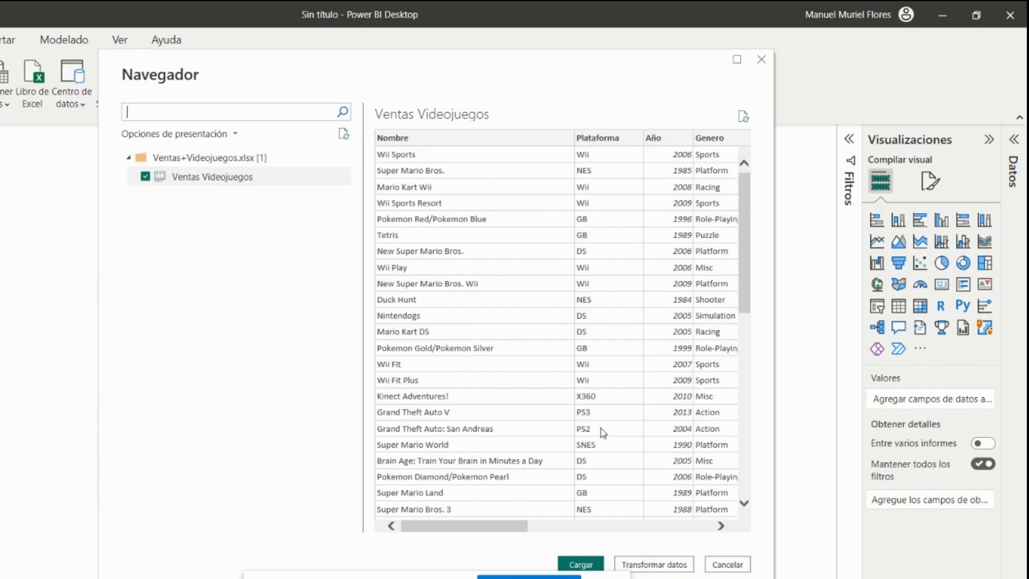
# - Back in Power BI, open the Ventas Videojuegos sheet for transformation in Power Query and remove the Ventas Global column
pyautogui.click(661, 566)
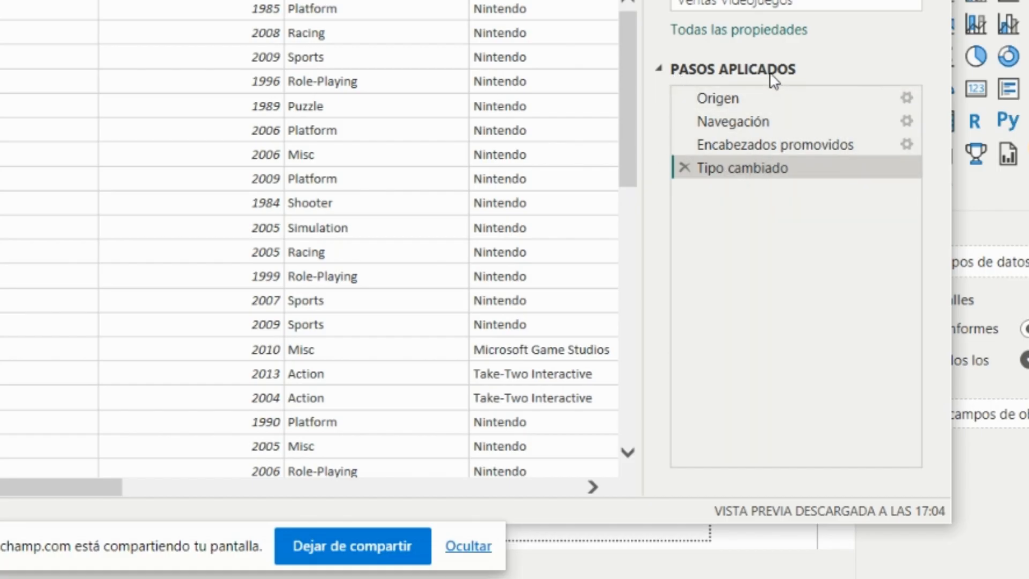
pyautogui.moveTo(750, 144); pyautogui.dragTo(751, 166)
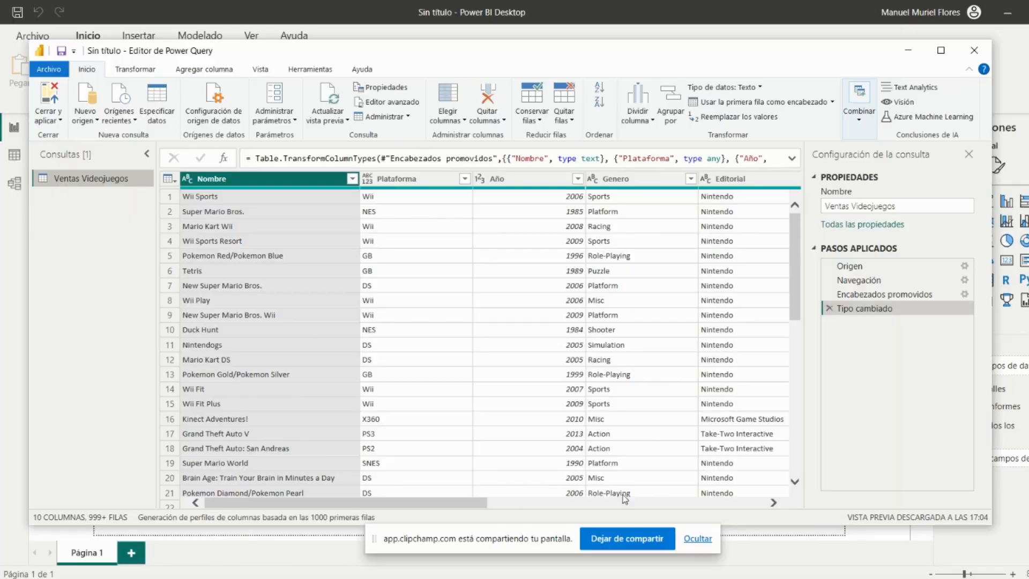
pyautogui.moveTo(477, 504); pyautogui.dragTo(772, 529)
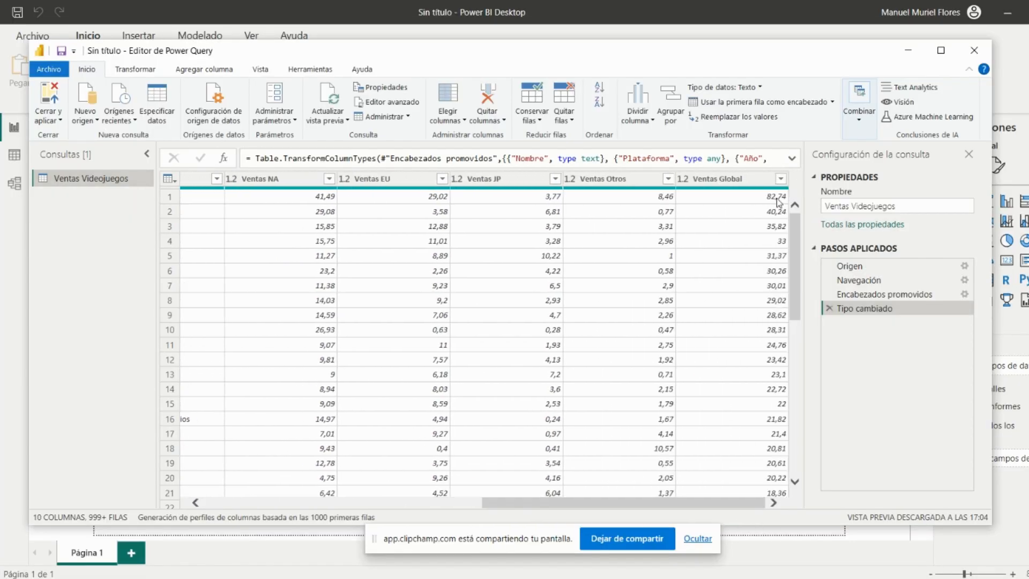
pyautogui.click(753, 181)
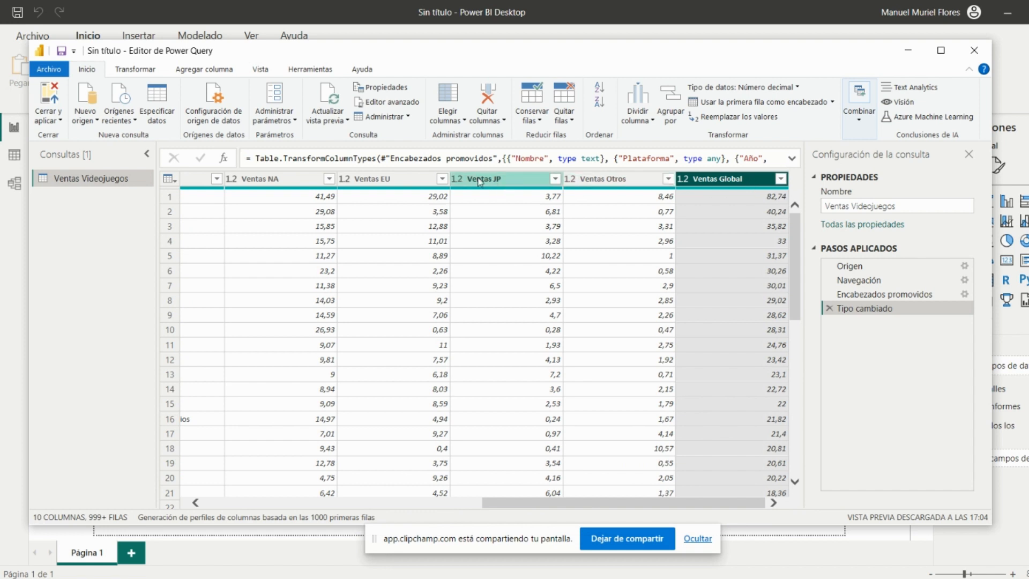
pyautogui.rightClick(726, 182)
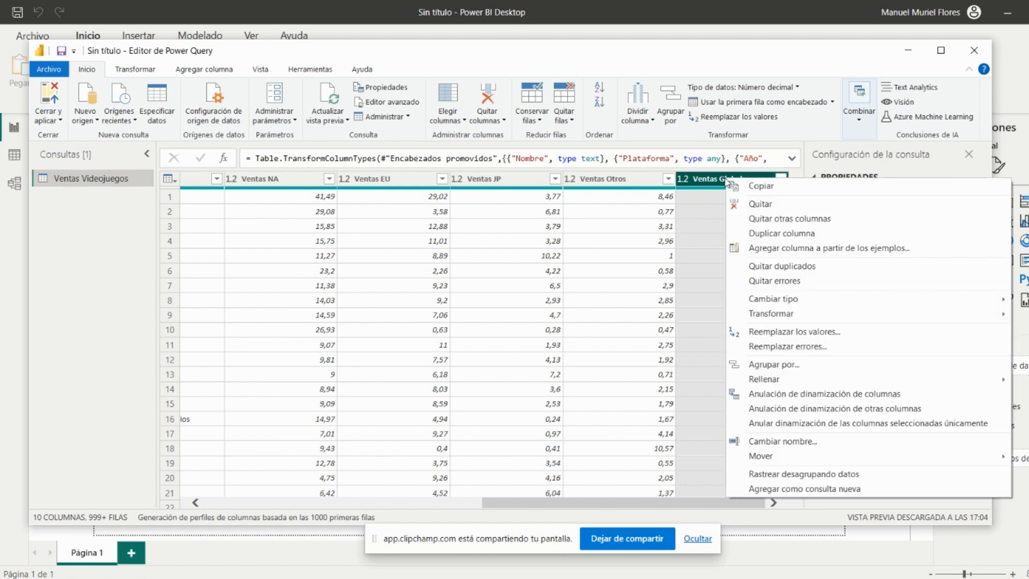
pyautogui.click(751, 203)
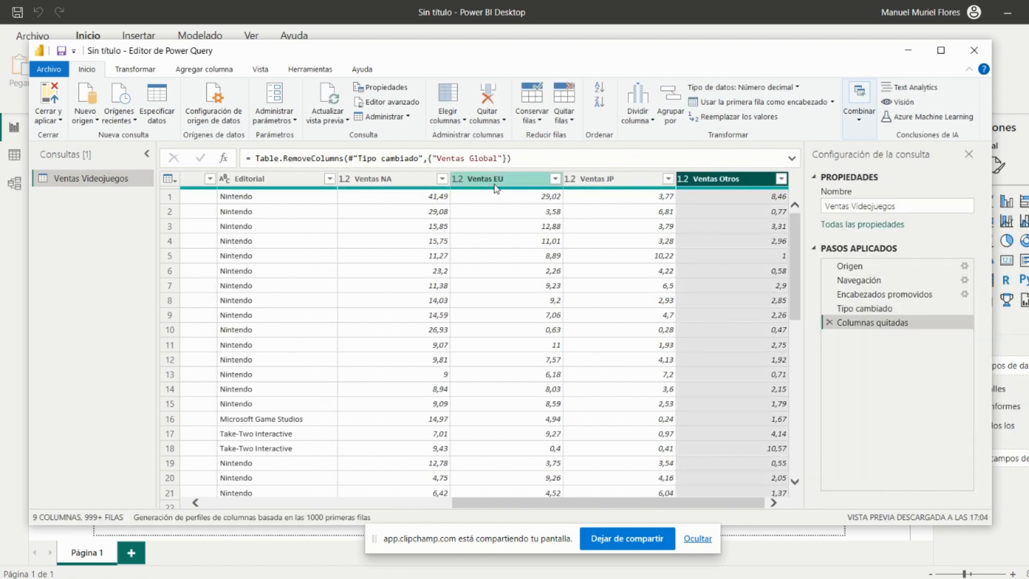
# - Unpivot the Ventas NA, Ventas EU, Ventas JP and Ventas Otros columns into attribute and value columns
pyautogui.click(395, 181)
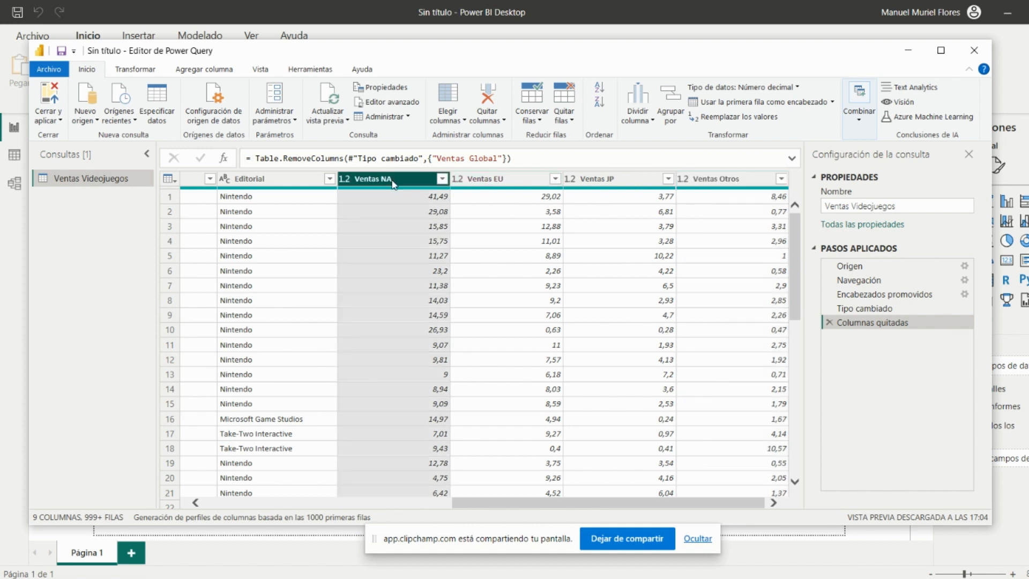
pyautogui.keyDown('ctrl'); pyautogui.click(514, 183); pyautogui.keyUp('ctrl')
pyautogui.keyDown('ctrl'); pyautogui.click(603, 183); pyautogui.keyUp('ctrl')
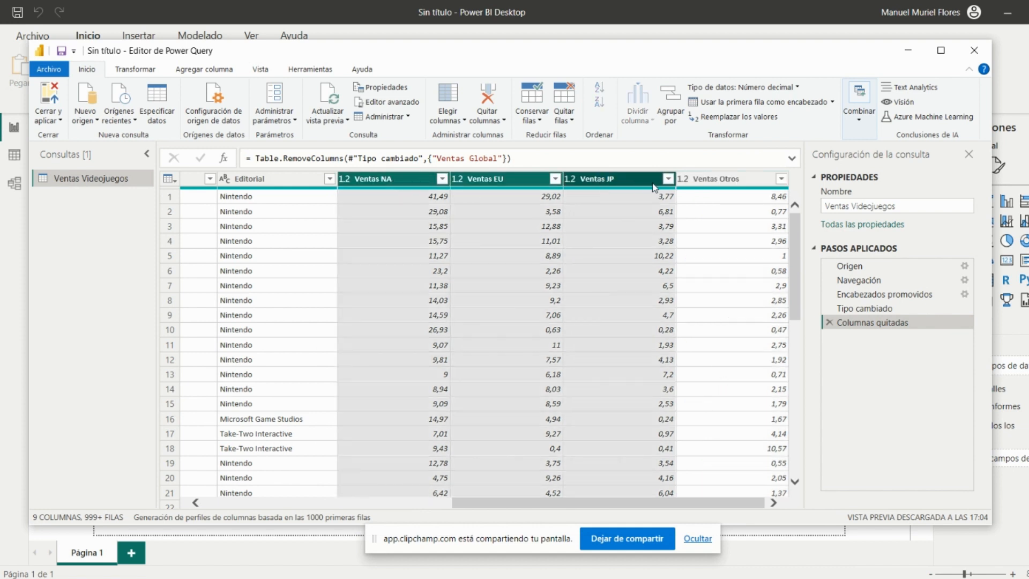
pyautogui.keyDown('ctrl'); pyautogui.click(710, 178); pyautogui.keyUp('ctrl')
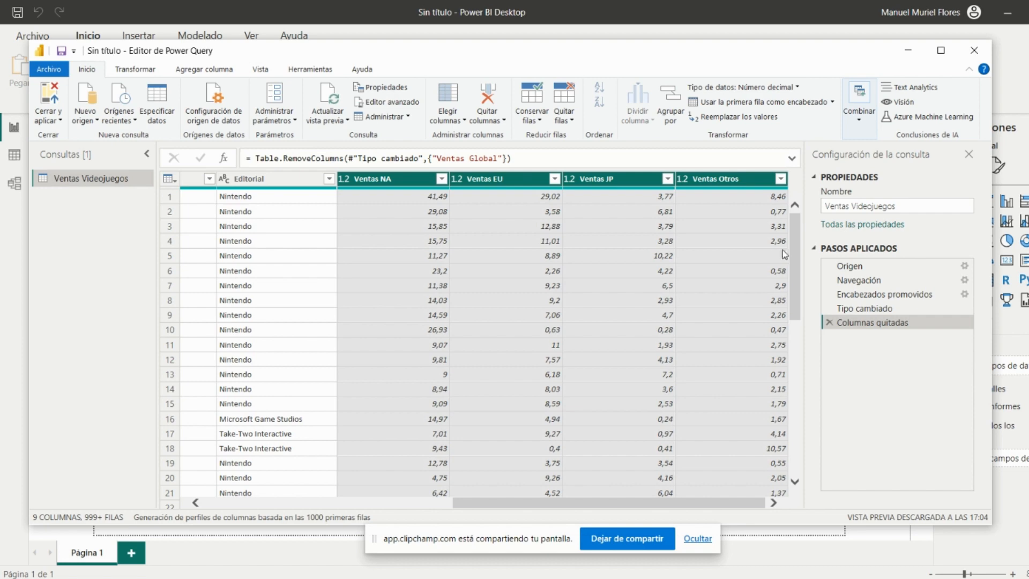
pyautogui.moveTo(794, 253); pyautogui.dragTo(804, 228)
pyautogui.rightClick(635, 179)
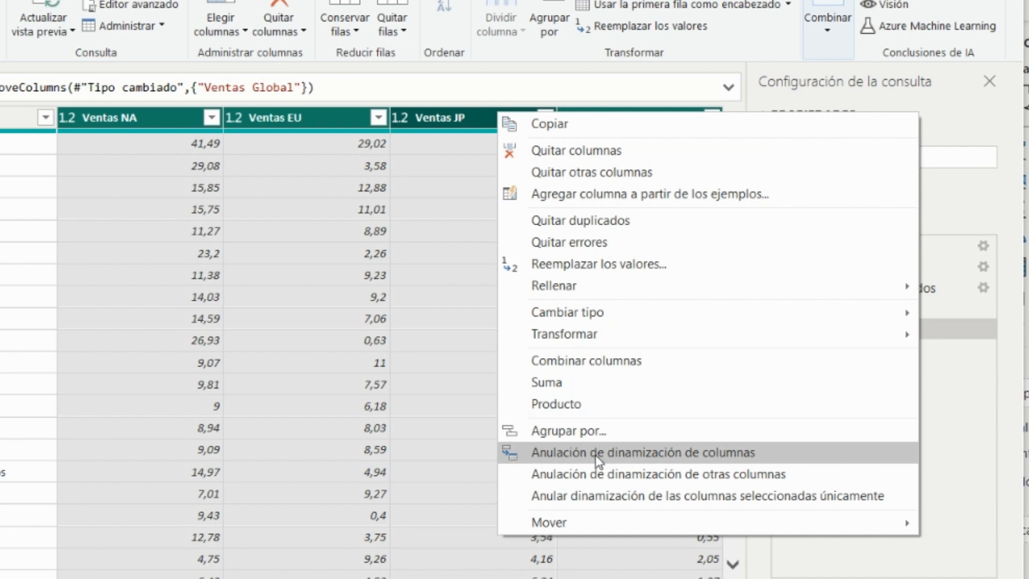
pyautogui.click(596, 455)
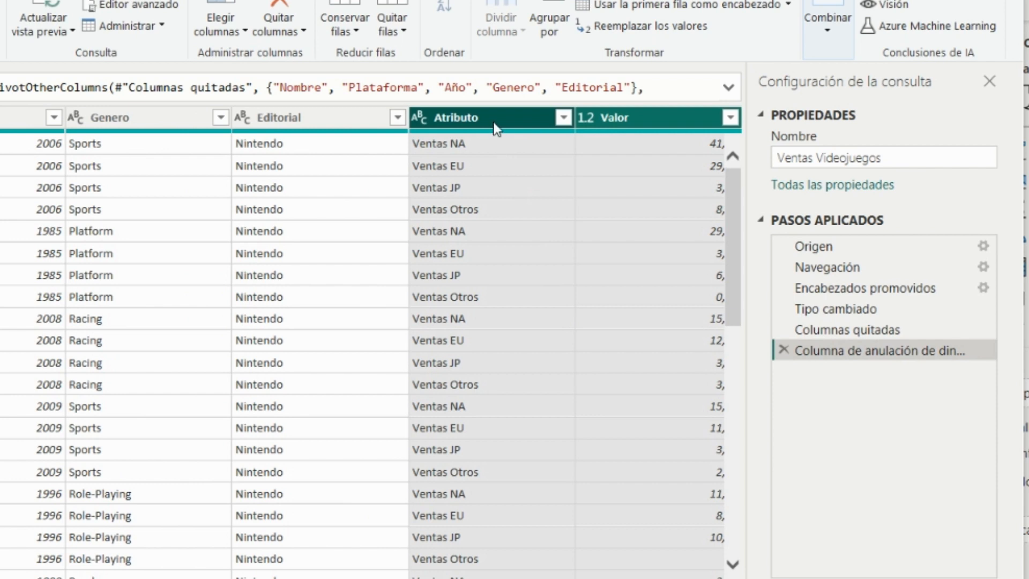
# - Rename the Atributo column as "Región" and the Valor column as "Ventas (millones copias)"
pyautogui.click(495, 124)
pyautogui.doubleClick(494, 121)
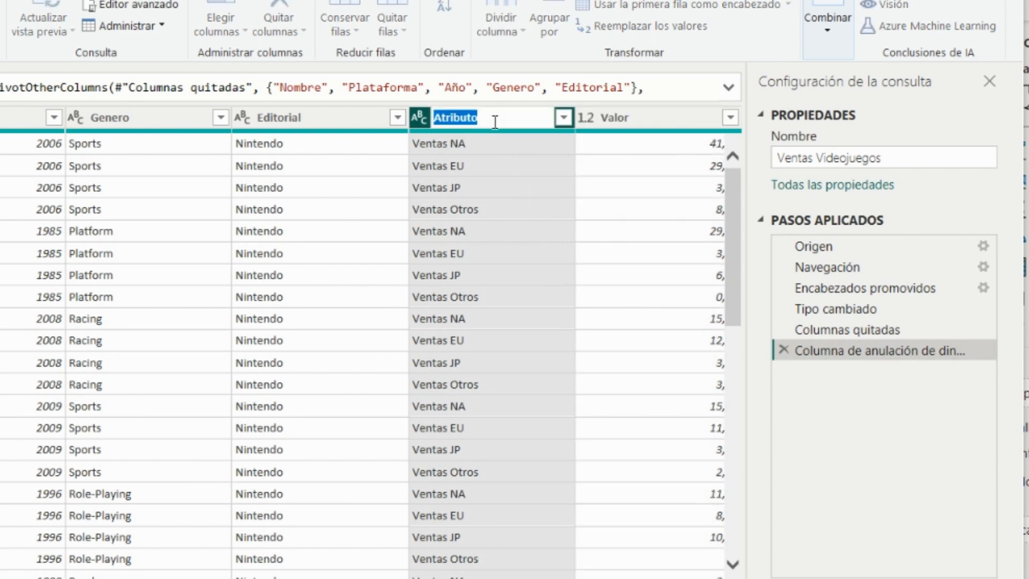
pyautogui.write('Región')
pyautogui.click(628, 117)
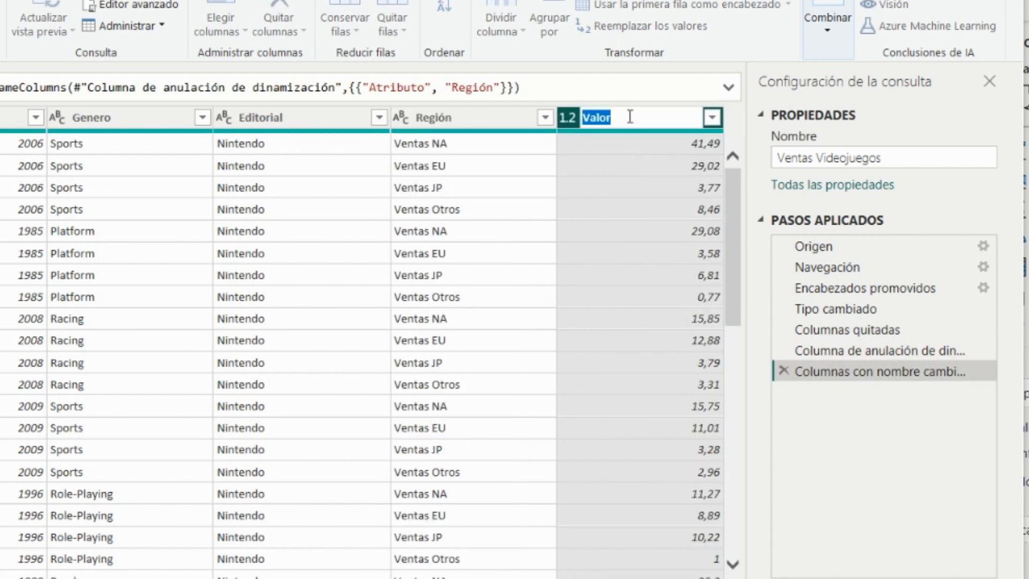
pyautogui.write('Ventas (millones')
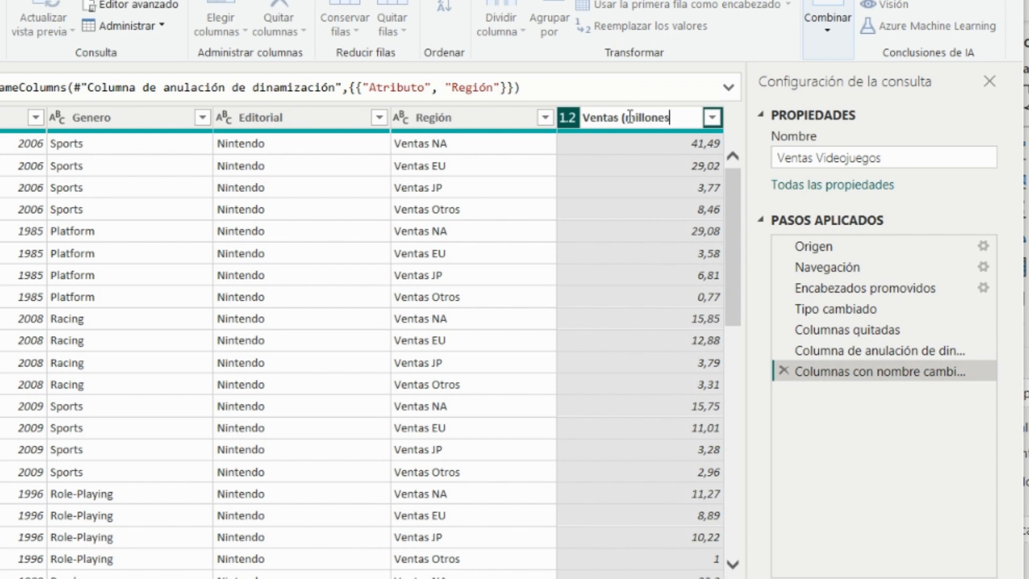
pyautogui.write(' copias)')
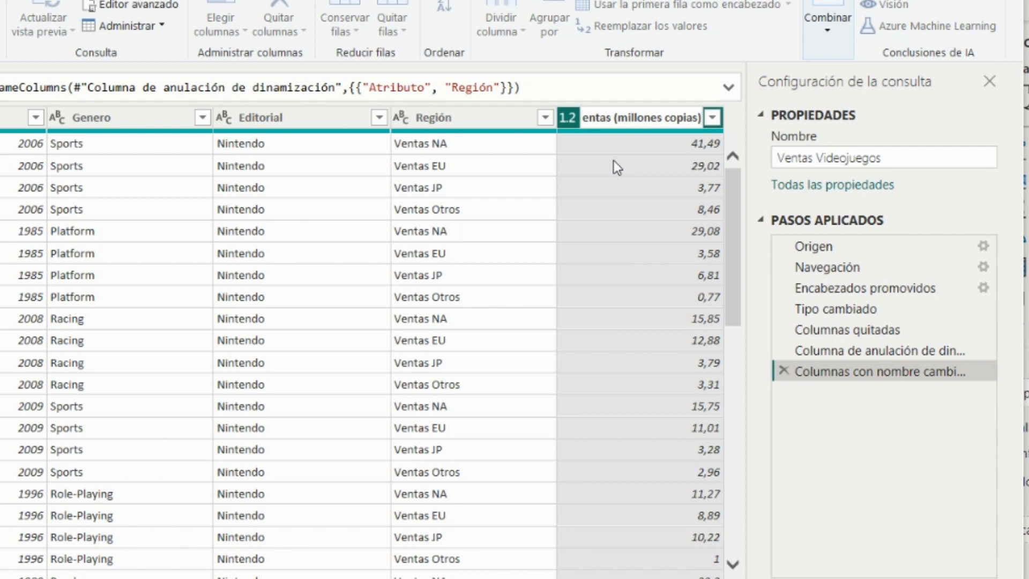
pyautogui.press('Return')
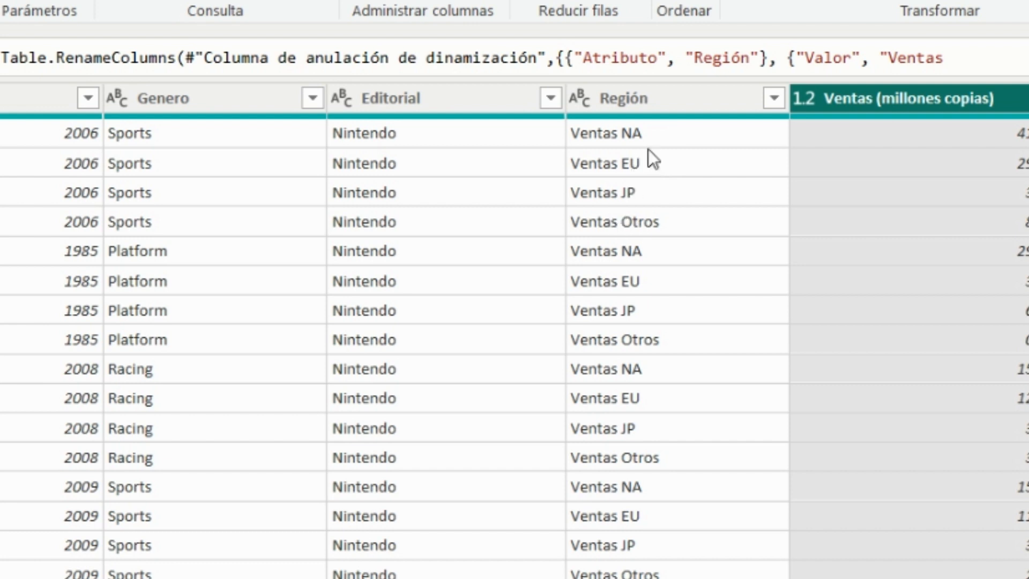
# - Replace the text "Ventas " with nothing in the Región column, leaving only the region codes
pyautogui.click(625, 101)
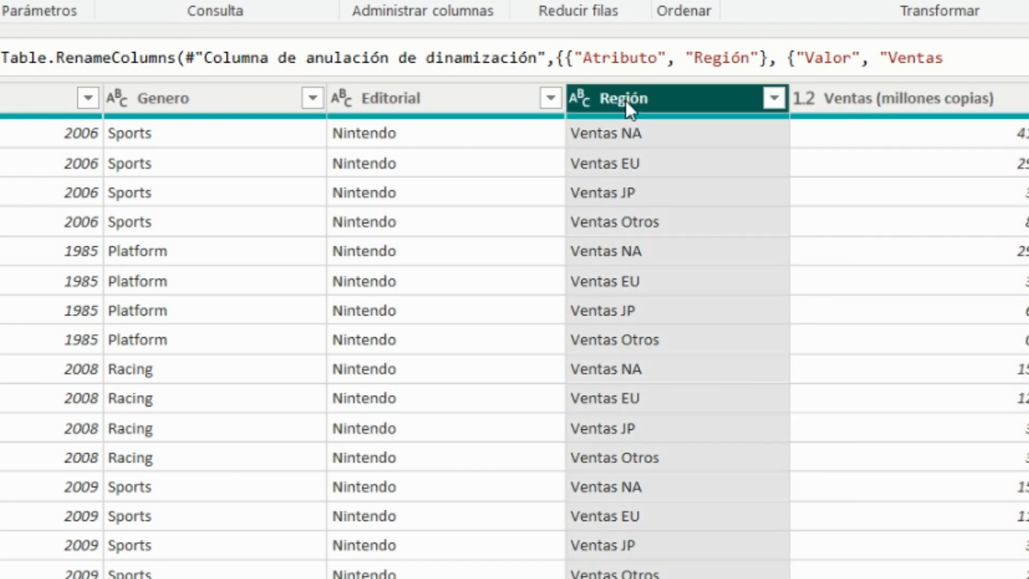
pyautogui.rightClick(626, 101)
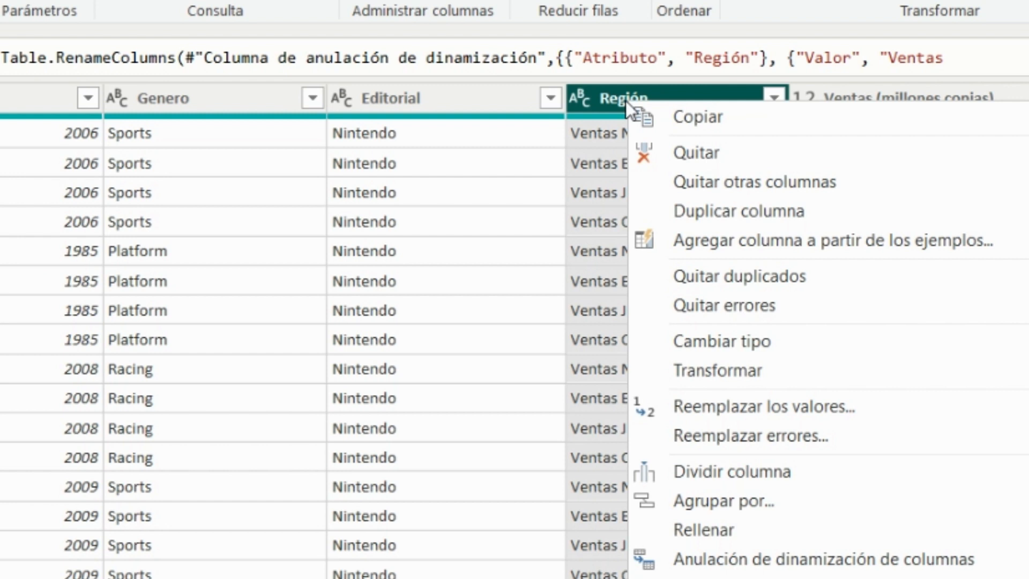
pyautogui.click(791, 406)
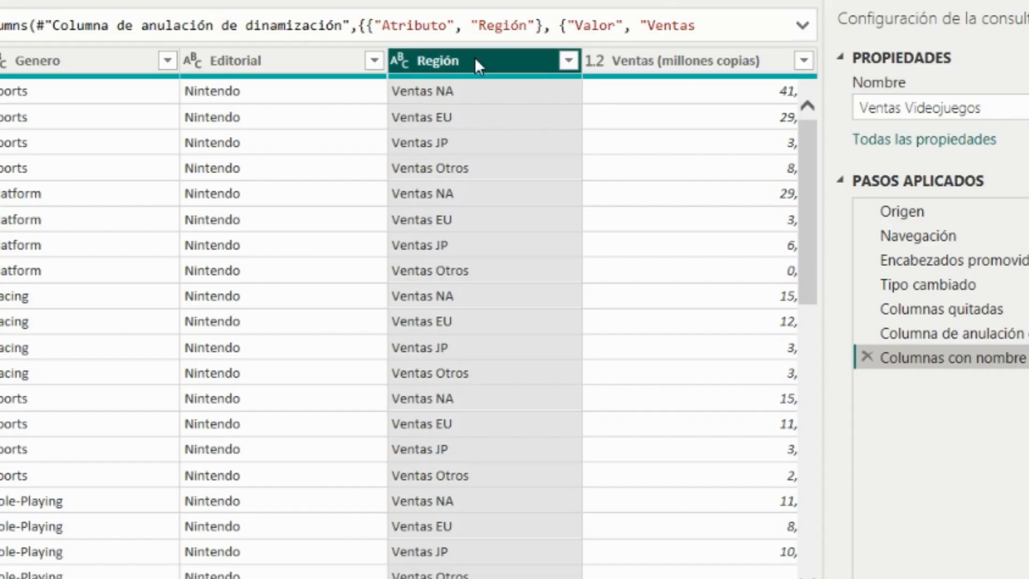
pyautogui.rightClick(474, 56)
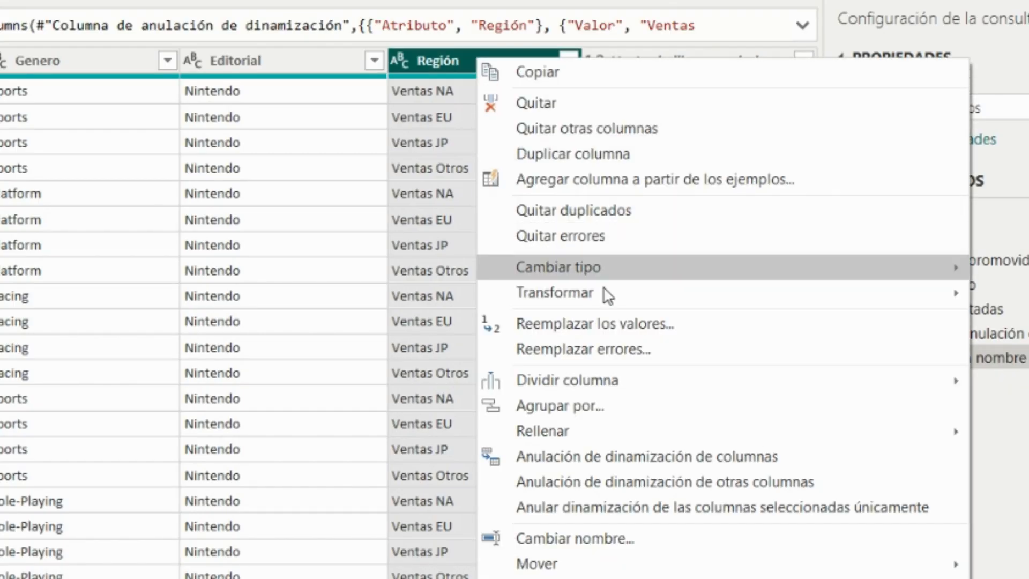
pyautogui.click(606, 323)
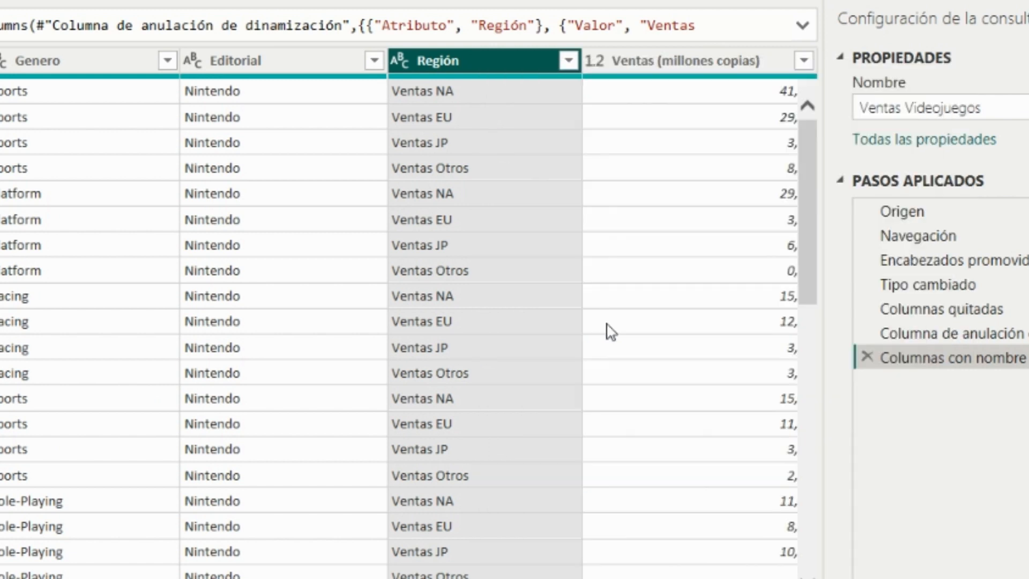
pyautogui.write('Ventas')
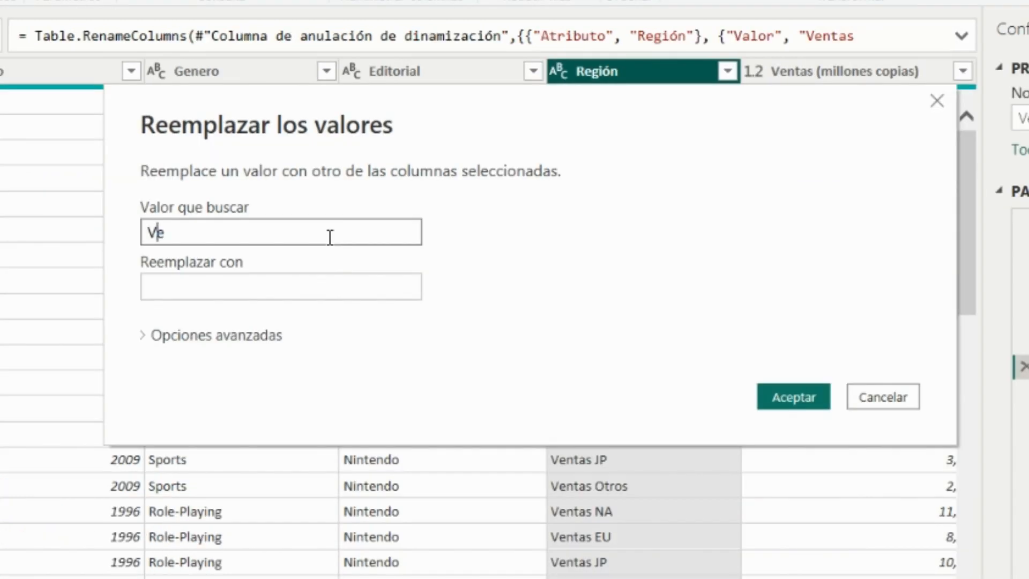
pyautogui.click(308, 278)
pyautogui.click(794, 397)
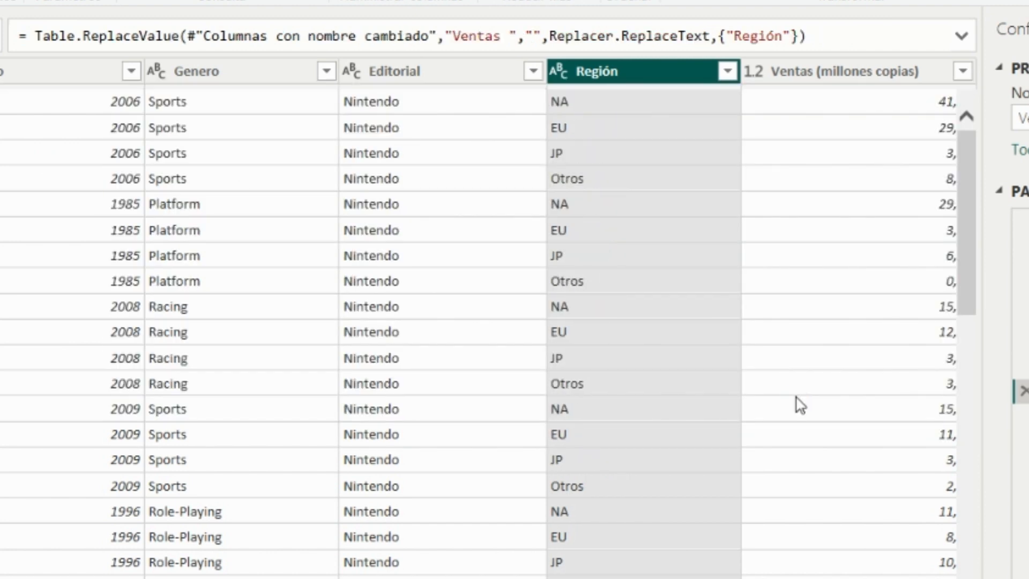
# - Replace the value "NA" with "Norteamérica" in the Región column
pyautogui.rightClick(612, 69)
pyautogui.click(719, 338)
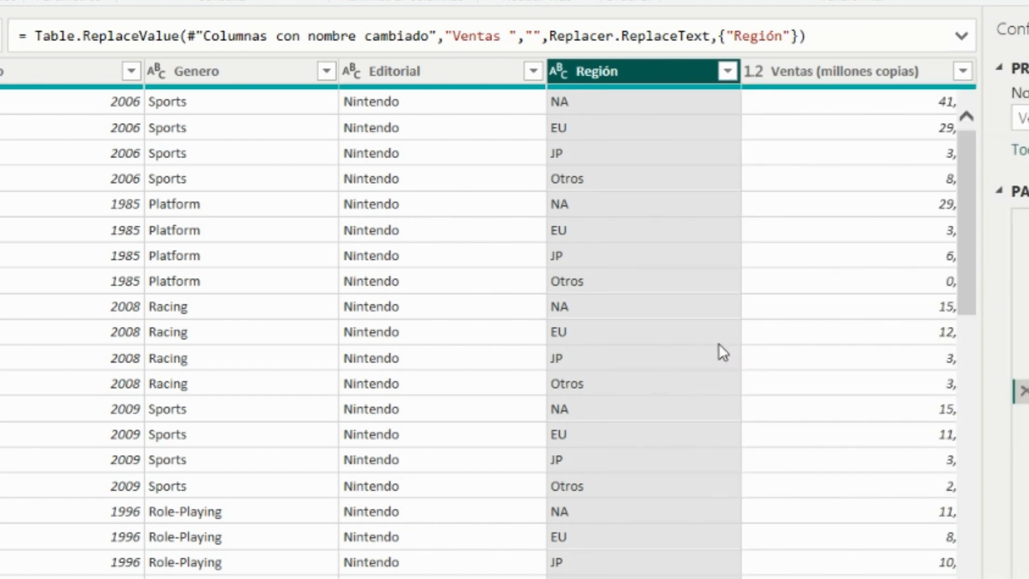
pyautogui.write('NA')
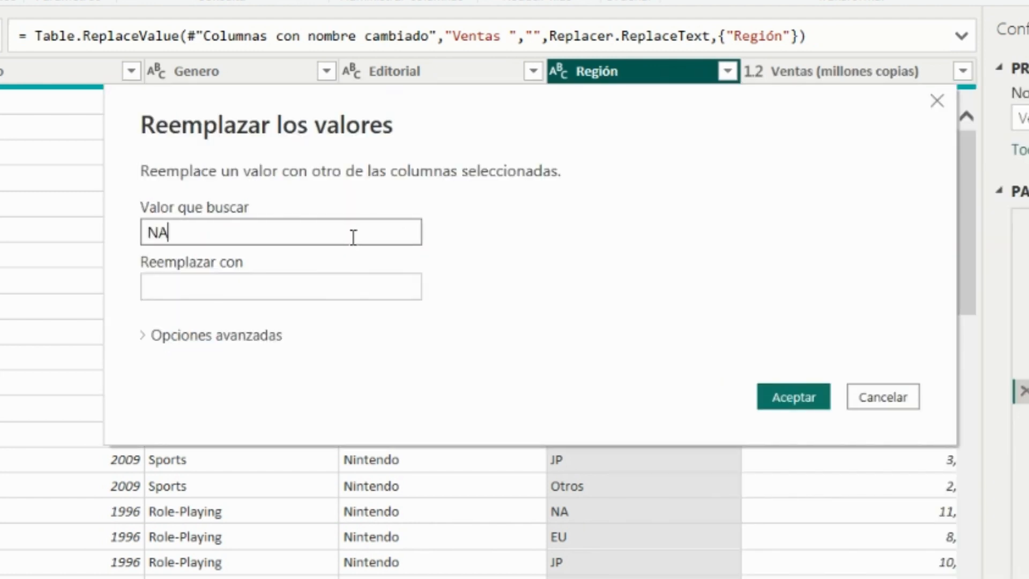
pyautogui.press('Tab')
pyautogui.write('Norte')
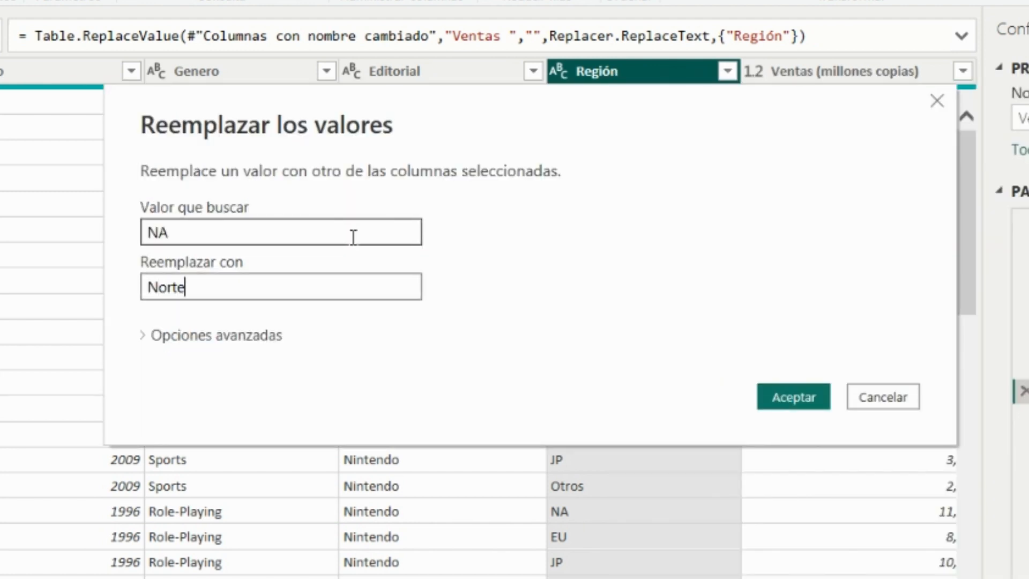
pyautogui.write('américa')
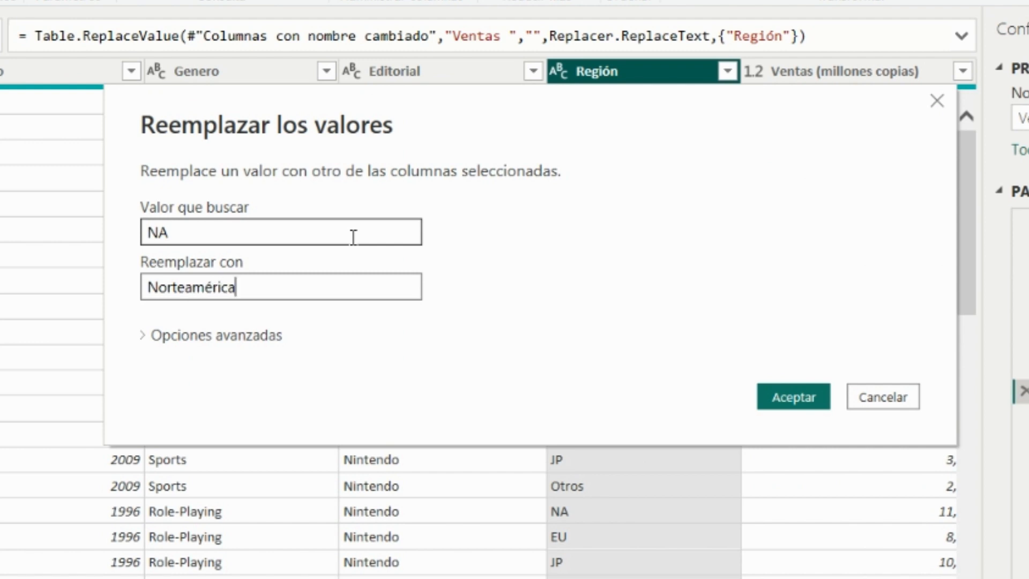
pyautogui.click(773, 395)
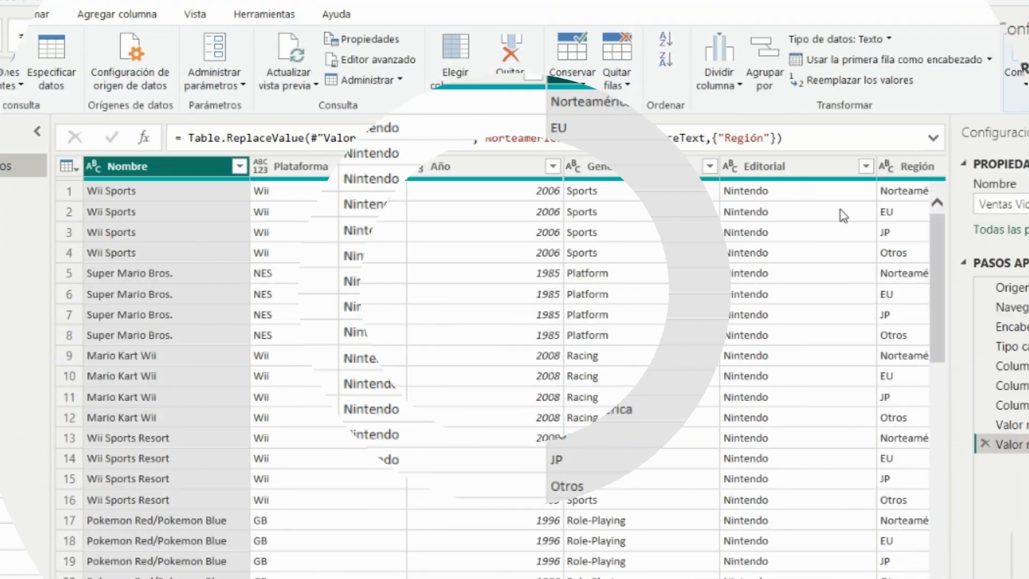
# - Replace the value "EU" with "Europa" in the Región column
pyautogui.hscroll(3, 702, 320)
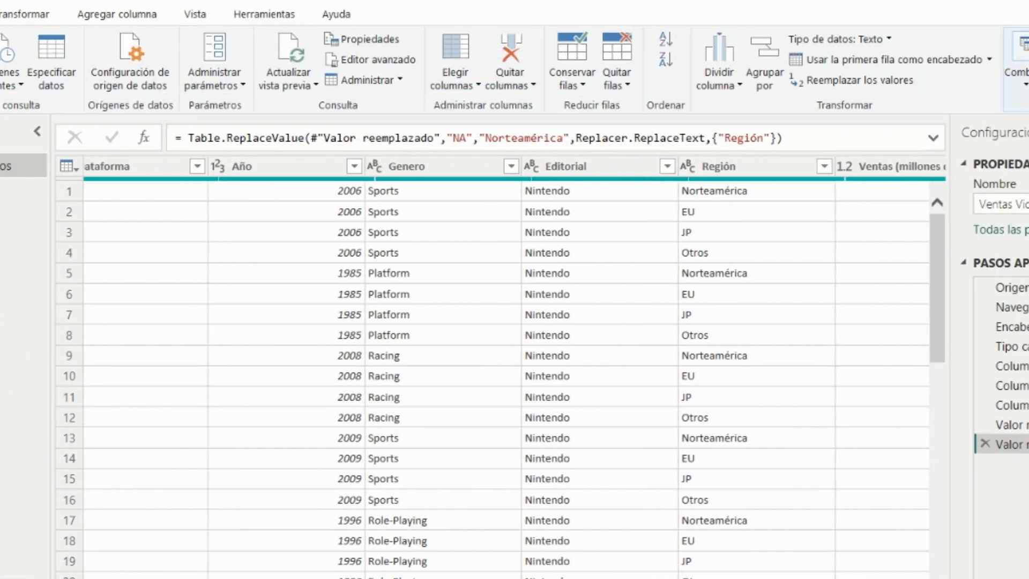
pyautogui.click(730, 167)
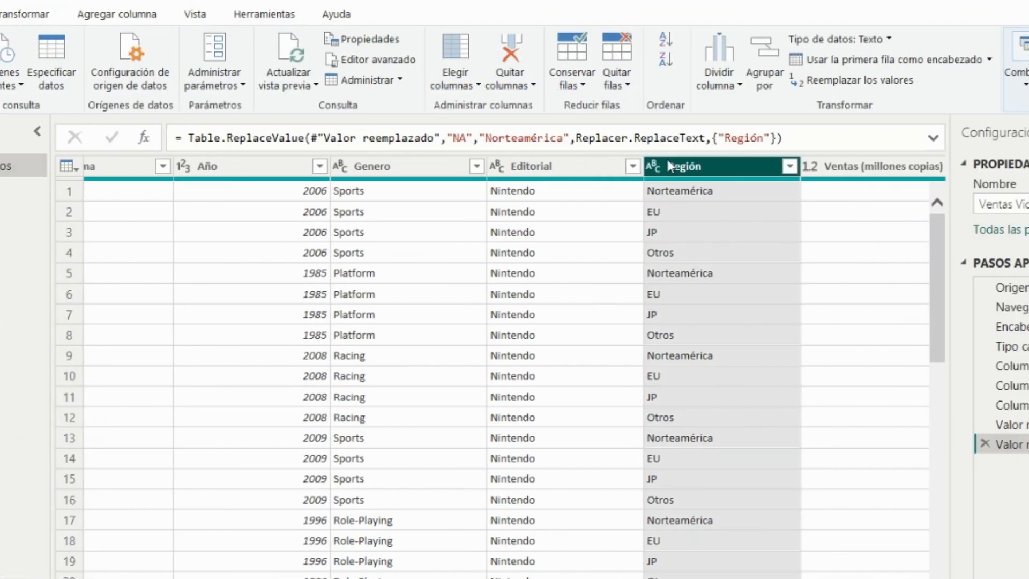
pyautogui.rightClick(706, 164)
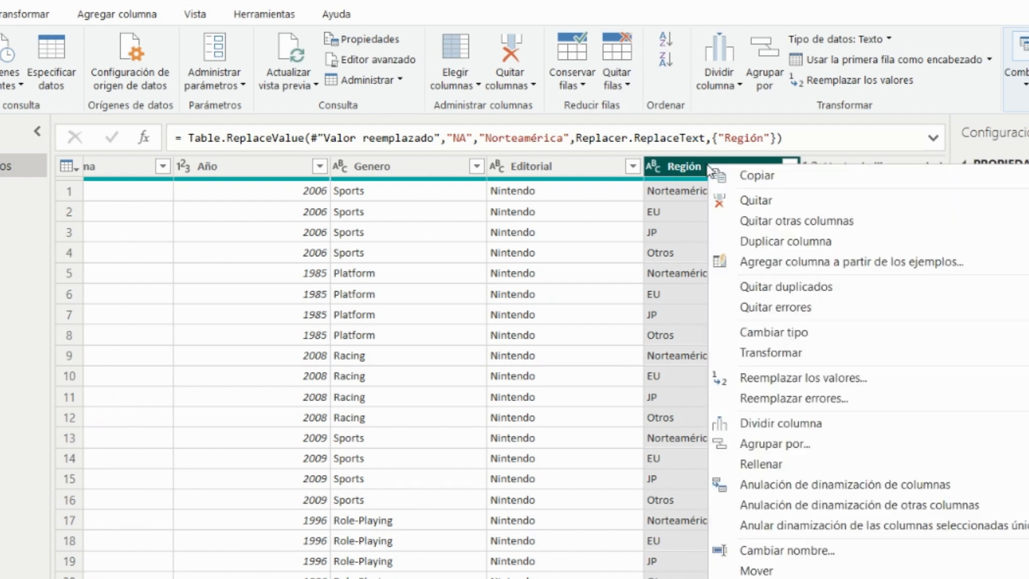
pyautogui.click(809, 378)
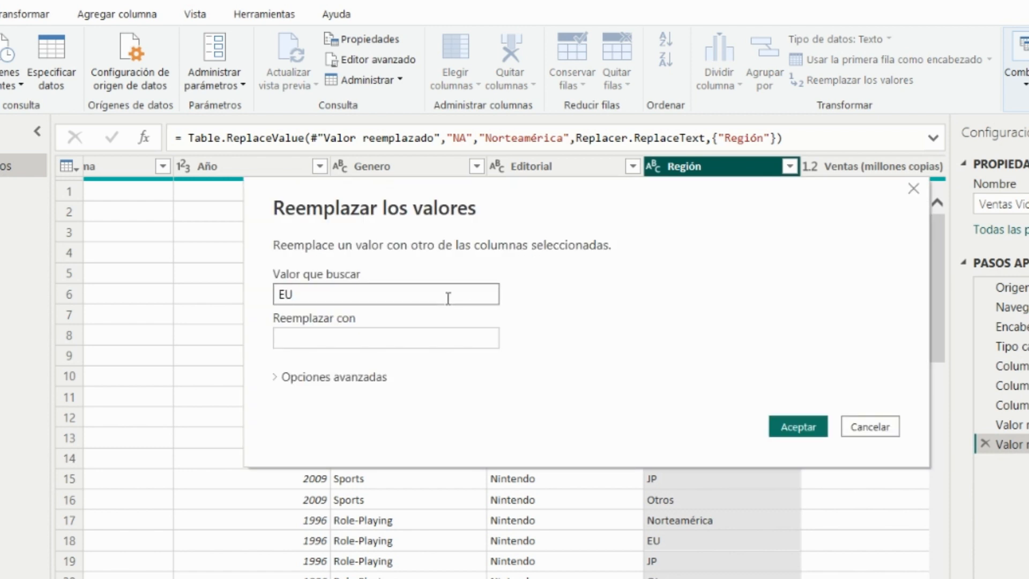
pyautogui.press('Tab')
pyautogui.write('Eur')
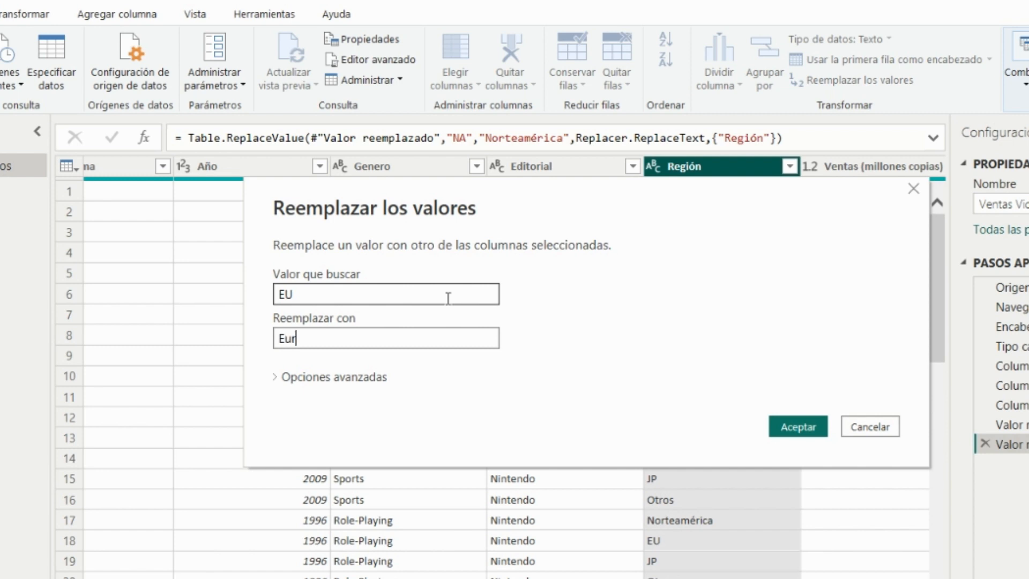
pyautogui.write('opa')
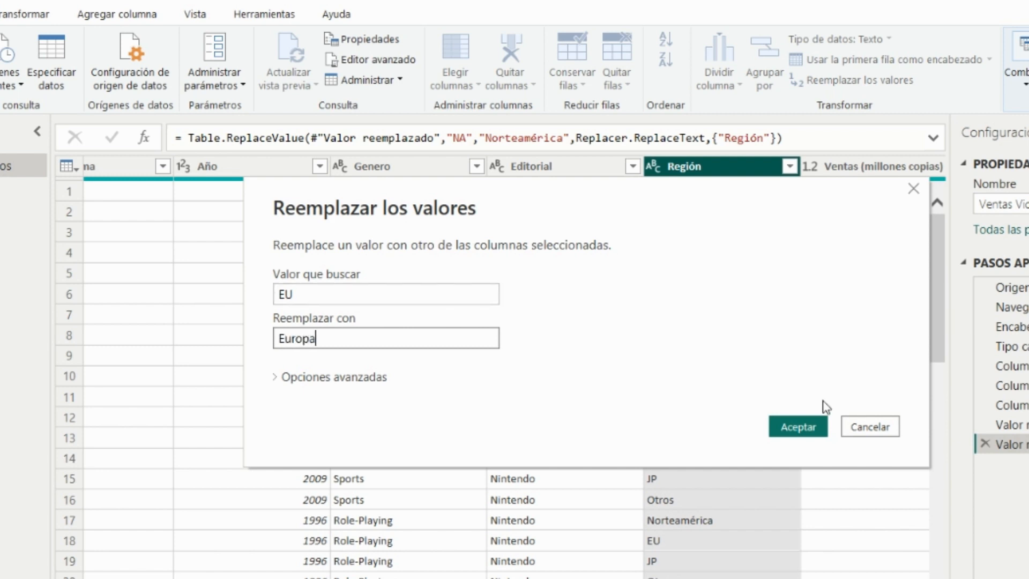
pyautogui.click(798, 427)
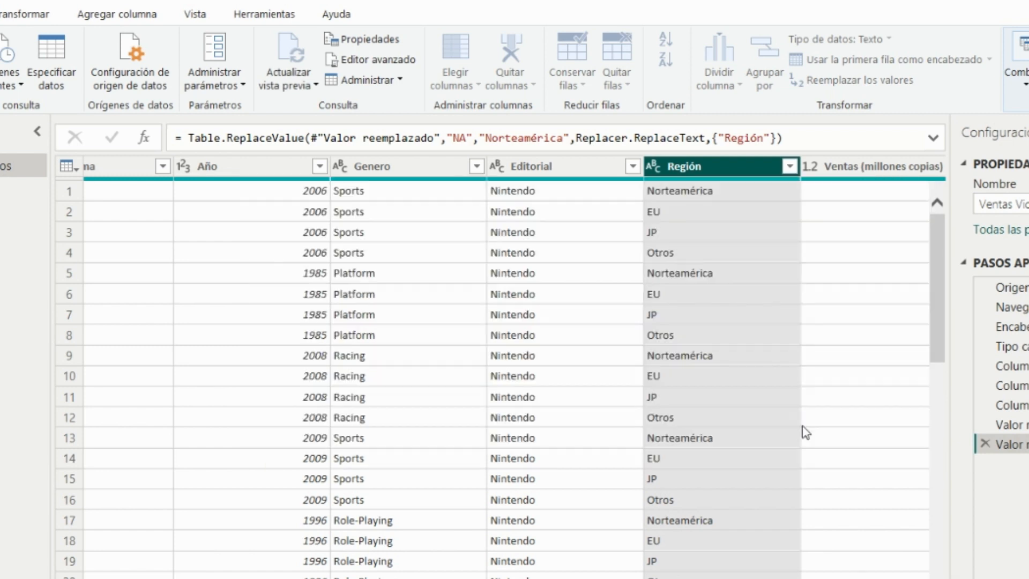
# - Replace the value "JP" with "Japón" in the Región column
pyautogui.rightClick(713, 173)
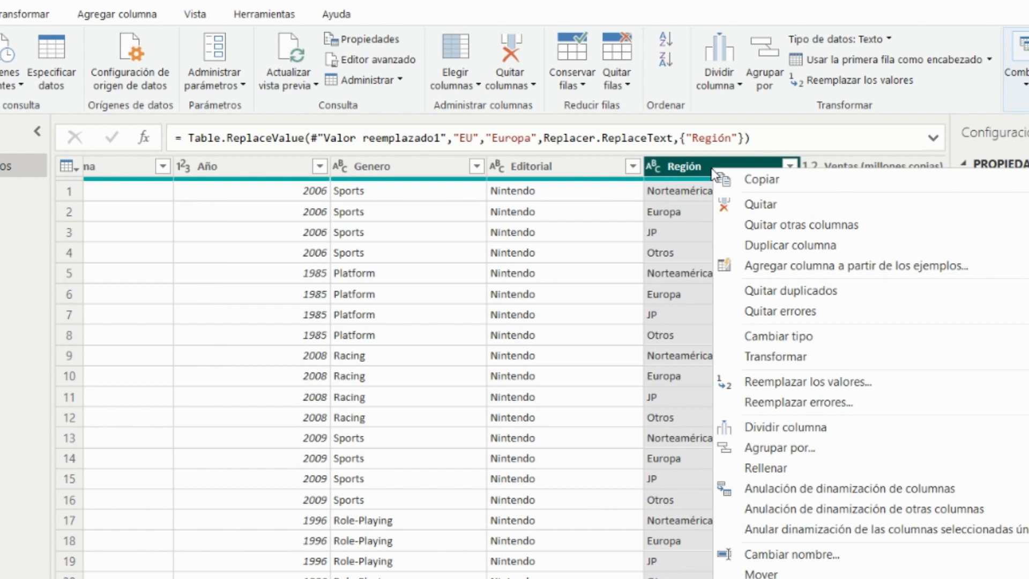
pyautogui.click(783, 382)
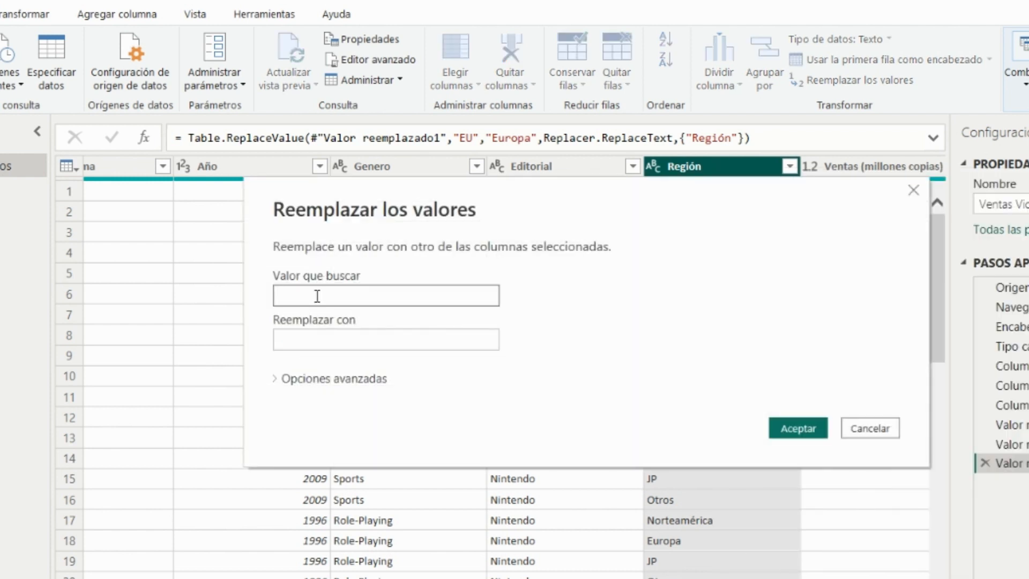
pyautogui.press('Tab')
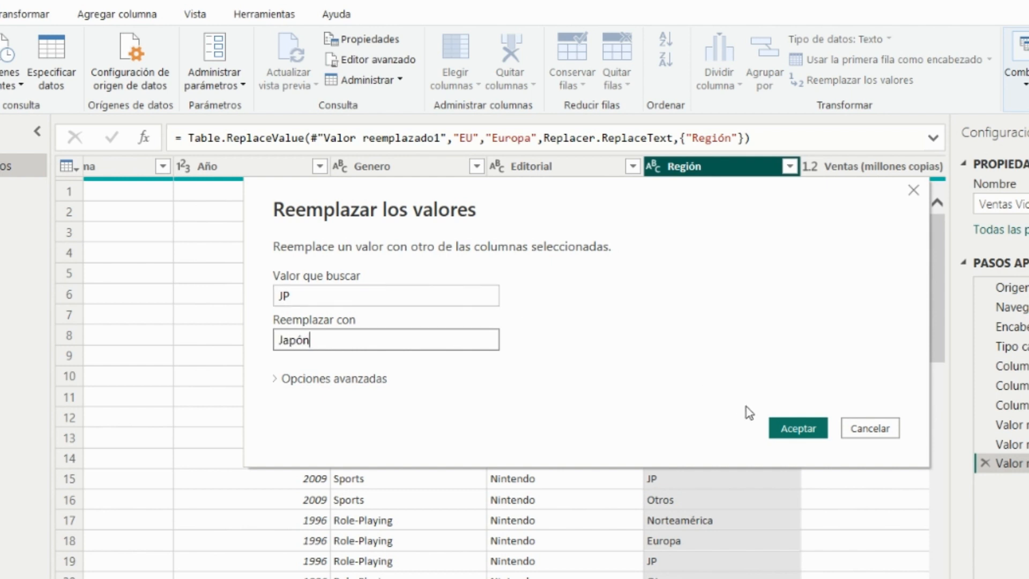
pyautogui.click(793, 428)
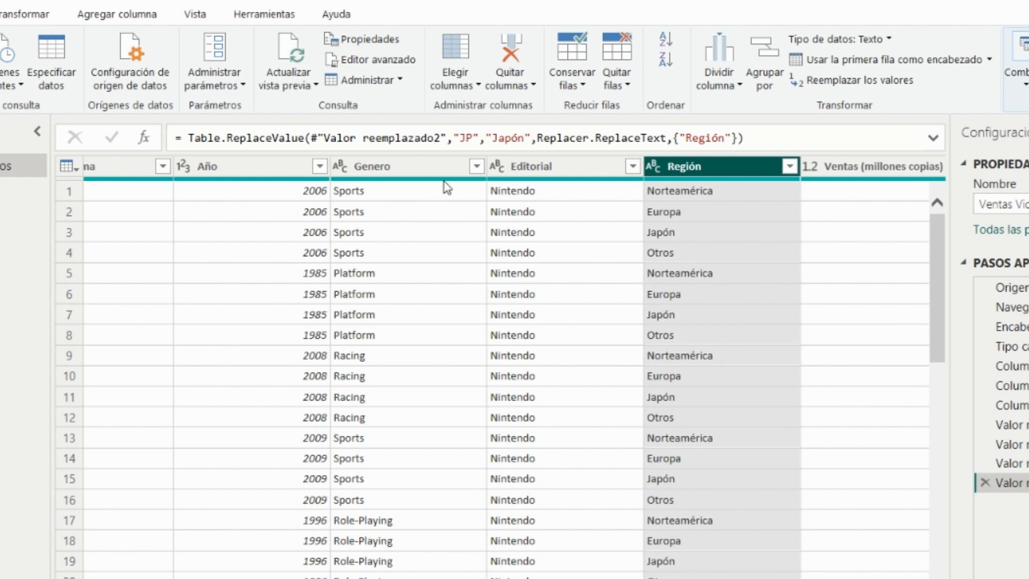
# - Change the data type of the Año column to Texto
pyautogui.click(292, 170)
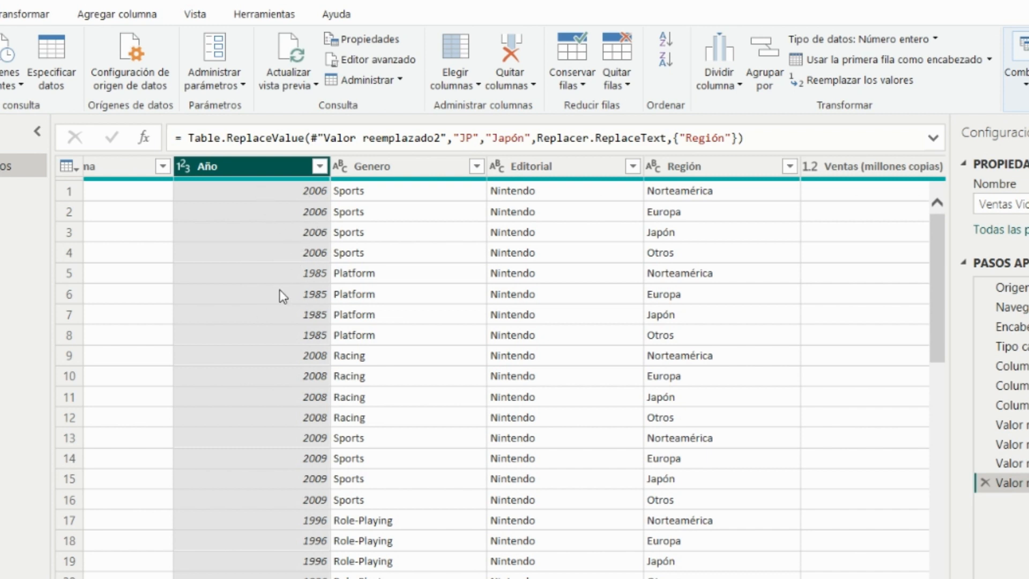
pyautogui.rightClick(249, 166)
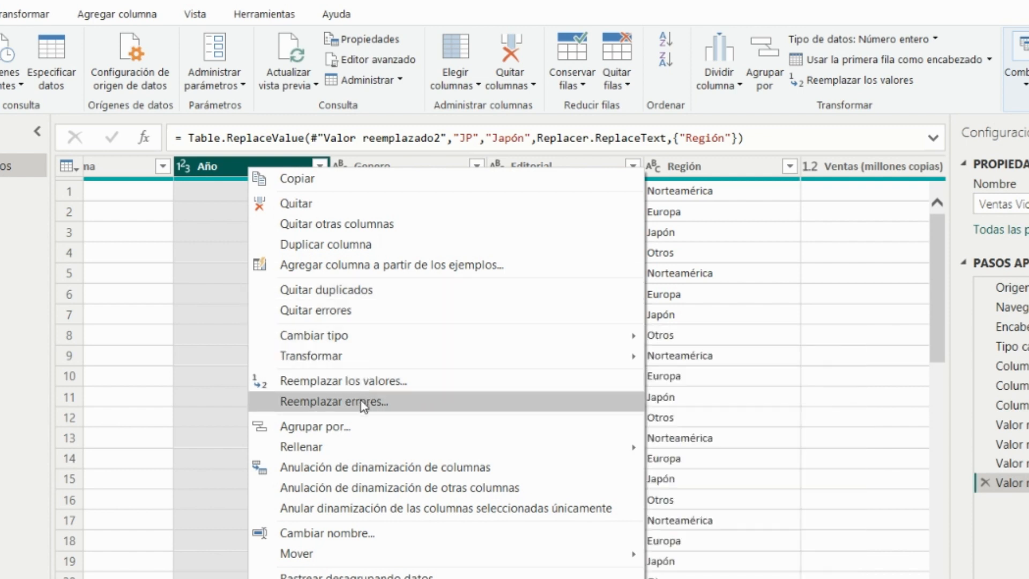
pyautogui.moveTo(606, 332)
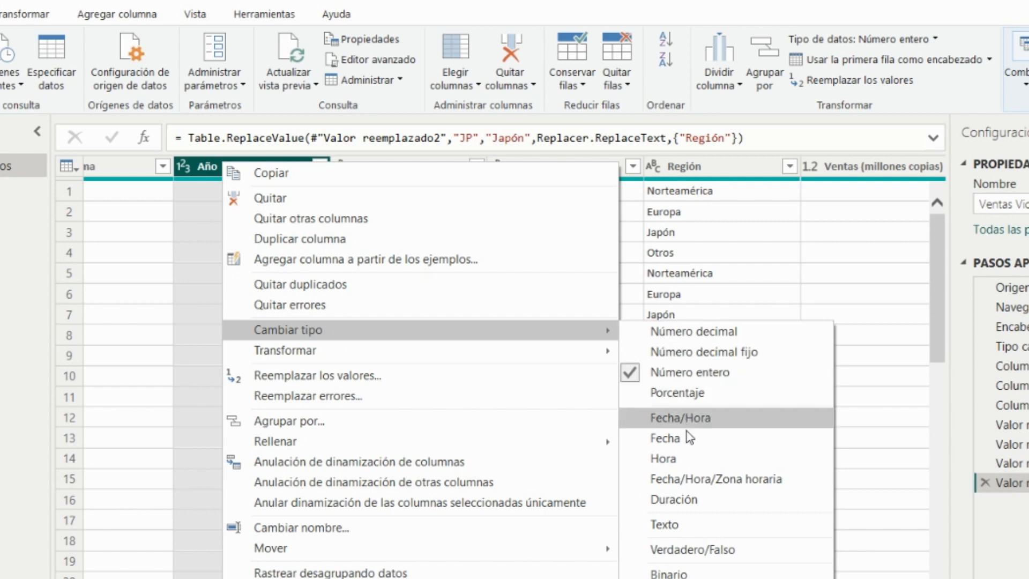
pyautogui.click(679, 526)
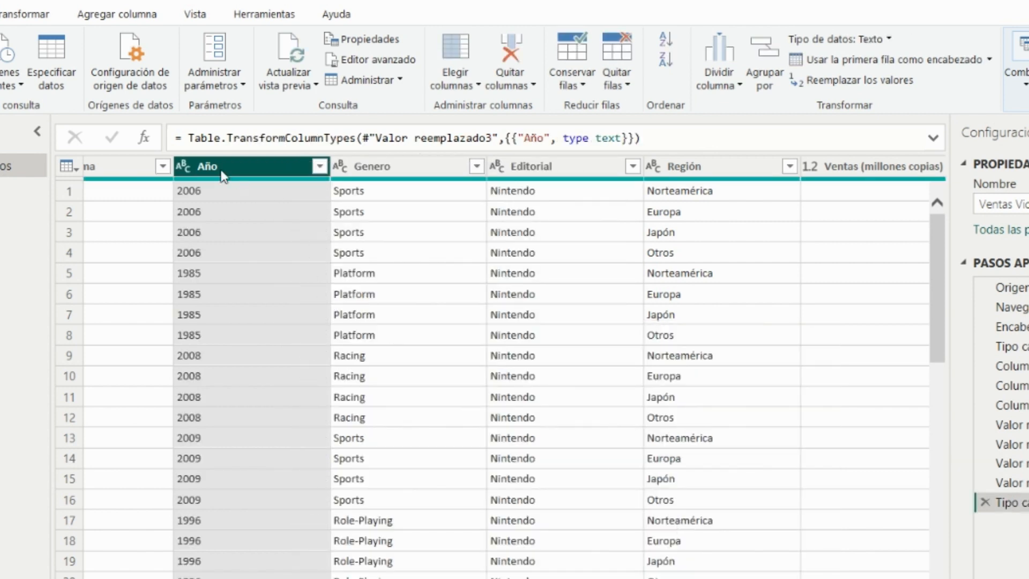
# - Set the data type of the Plataforma column to Texto
pyautogui.hscroll(-4, 507, 370)
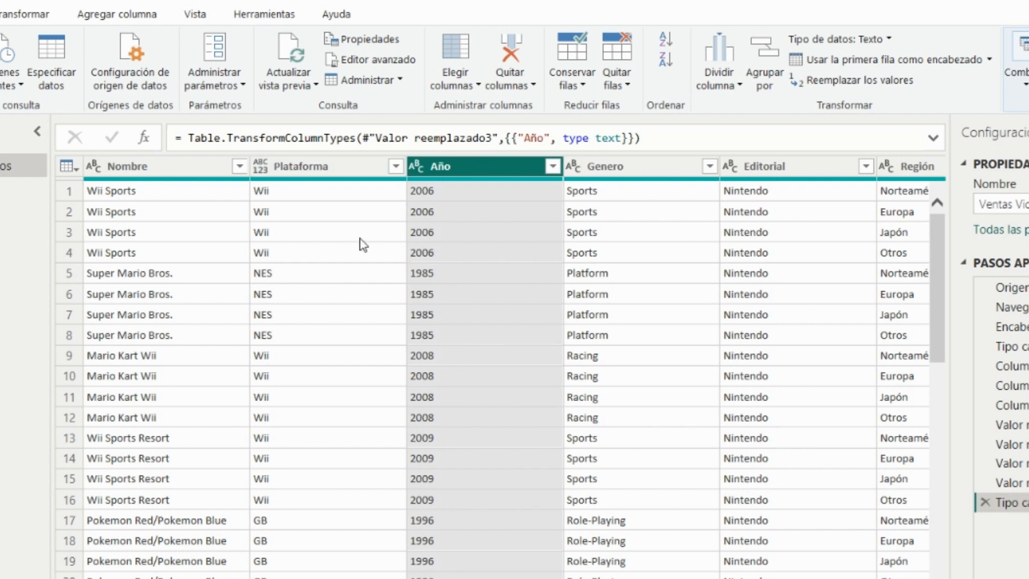
pyautogui.scroll(-10, 324, 371)
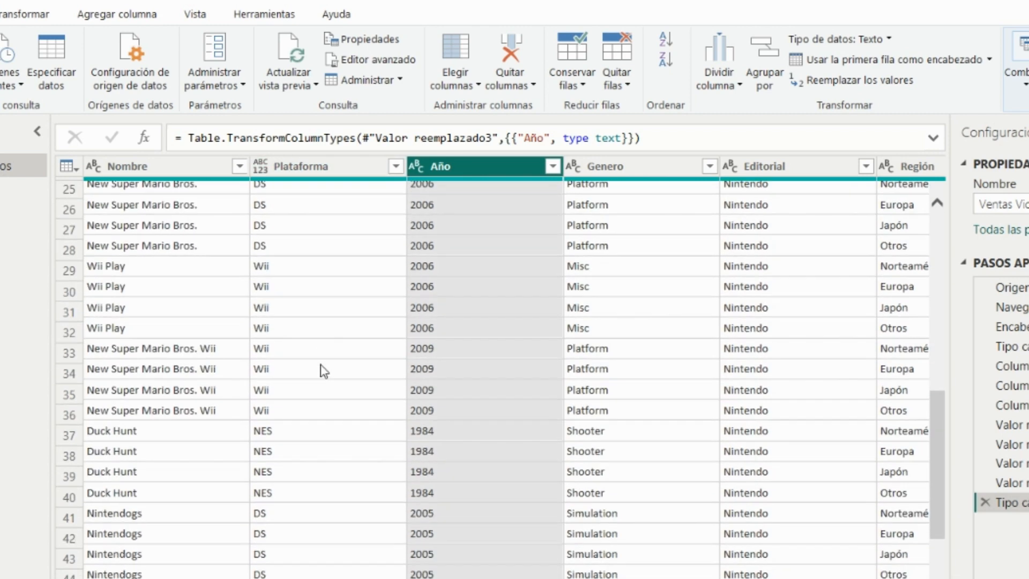
pyautogui.scroll(-10, 323, 370)
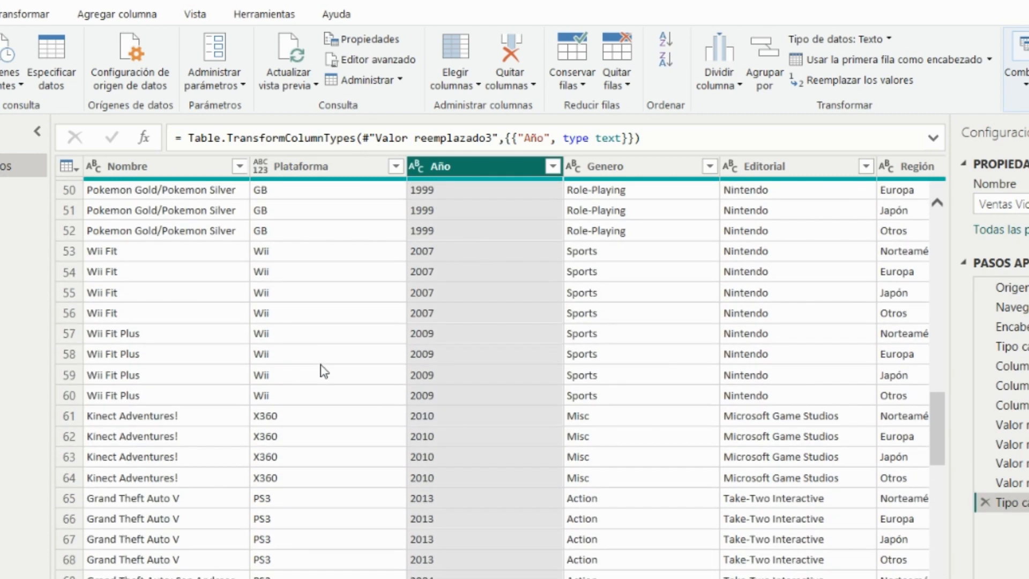
pyautogui.scroll(17, 323, 371)
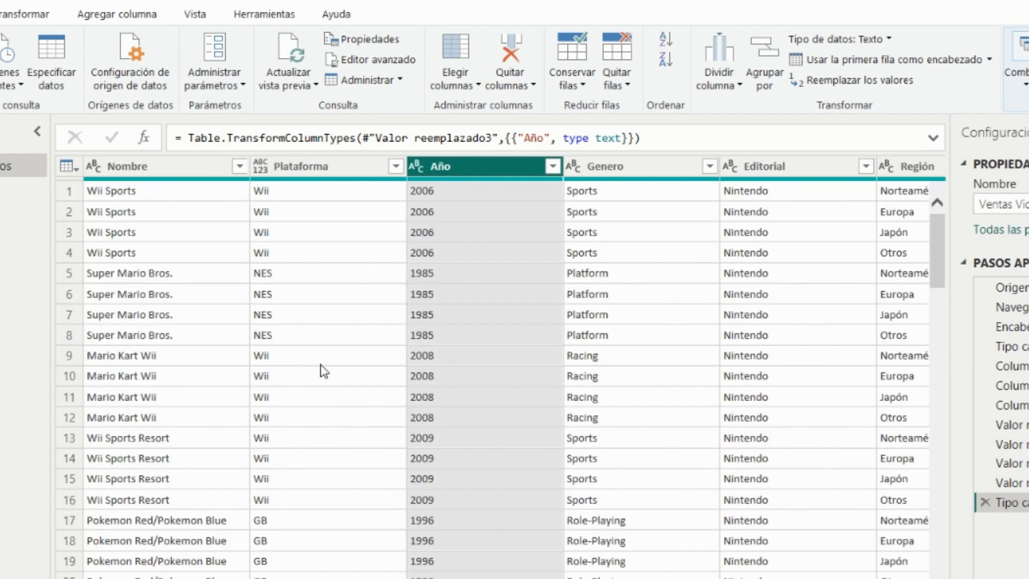
pyautogui.click(332, 167)
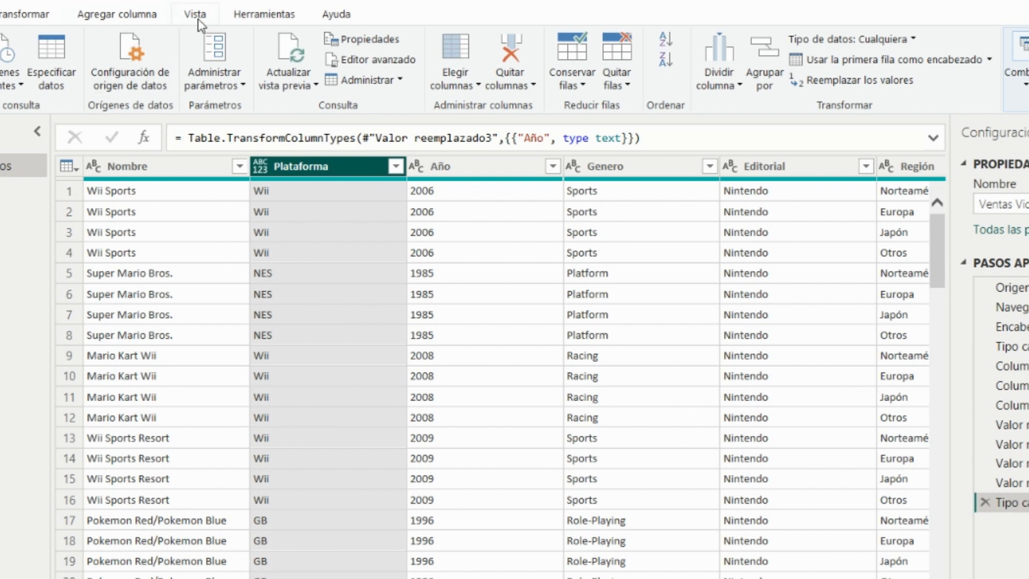
pyautogui.click(43, 16)
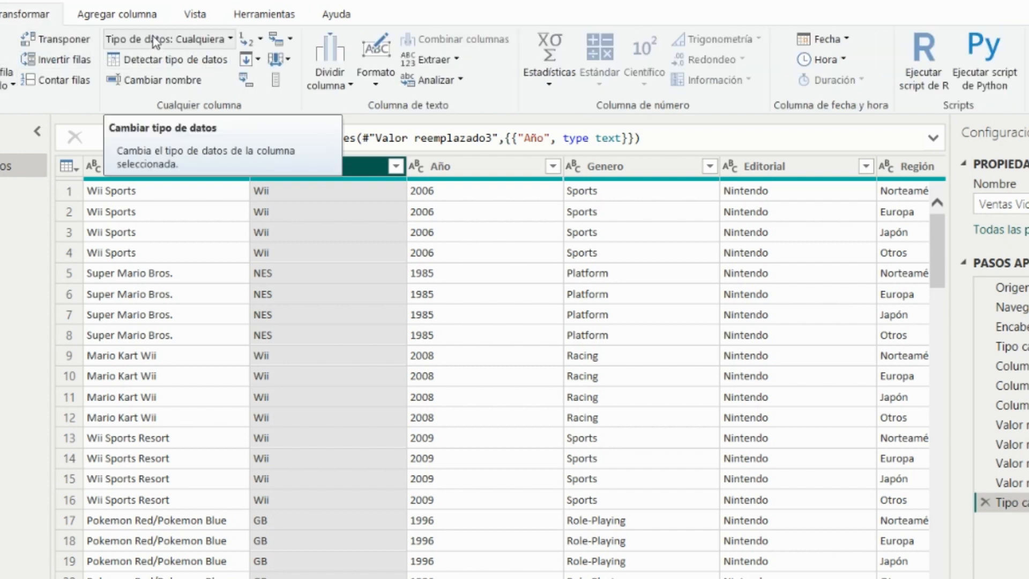
pyautogui.click(199, 40)
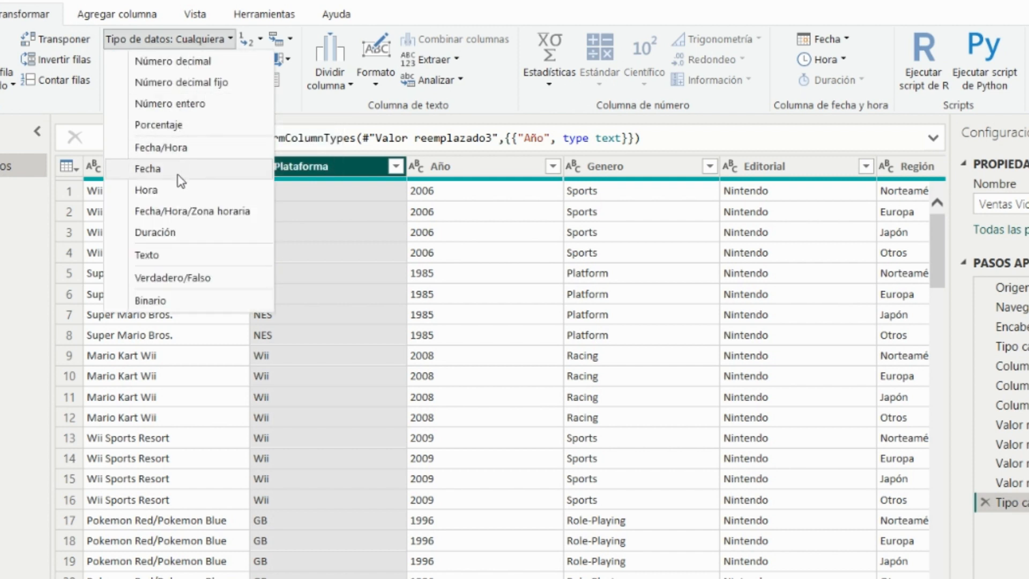
pyautogui.click(166, 254)
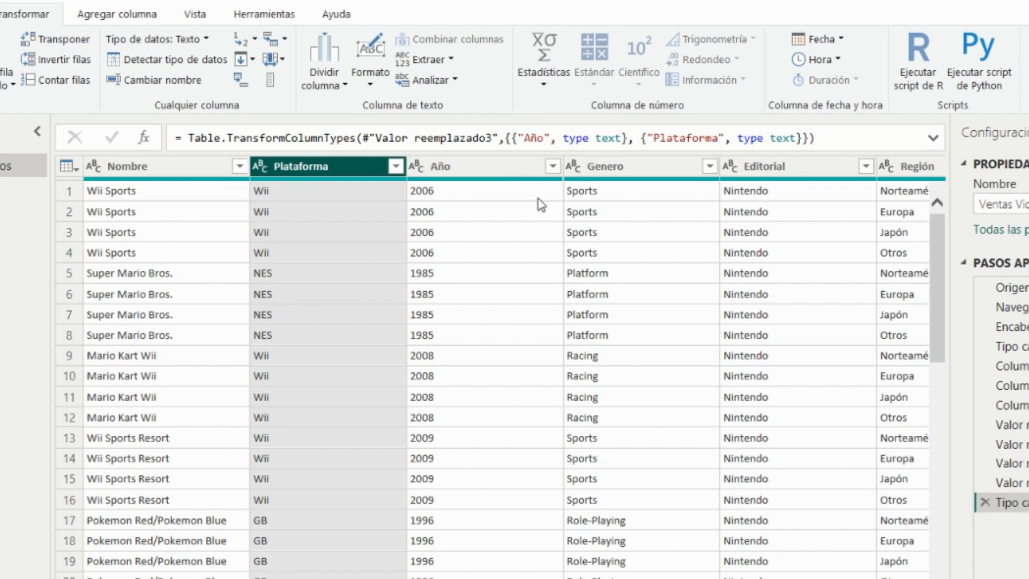
# - Review the remaining columns' data types, then close Power Query and apply the changes to load the Ventas Videojuegos query
pyautogui.hscroll(3, 542, 206)
pyautogui.hscroll(-3, 540, 204)
pyautogui.hscroll(3, 540, 204)
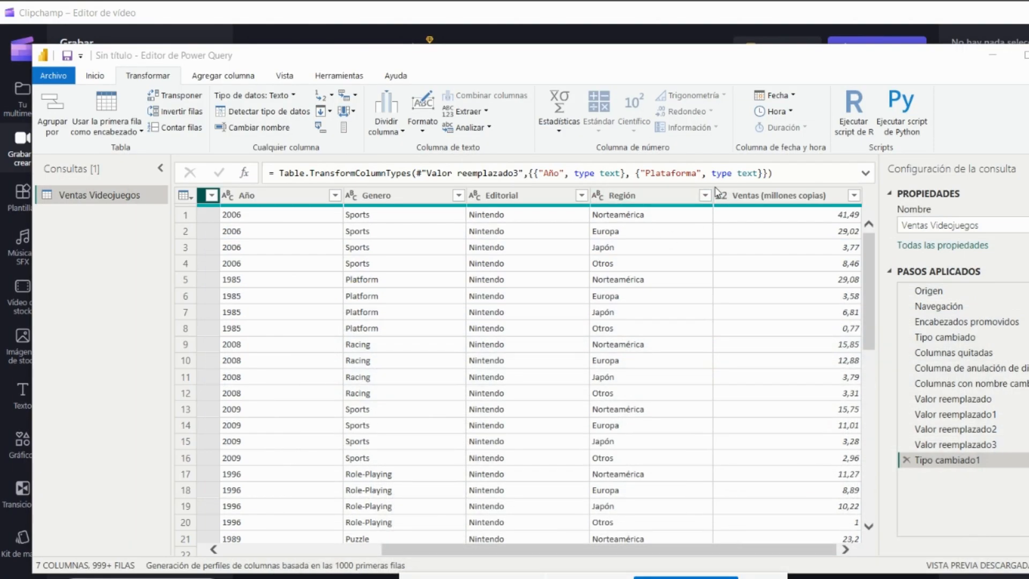
pyautogui.click(99, 74)
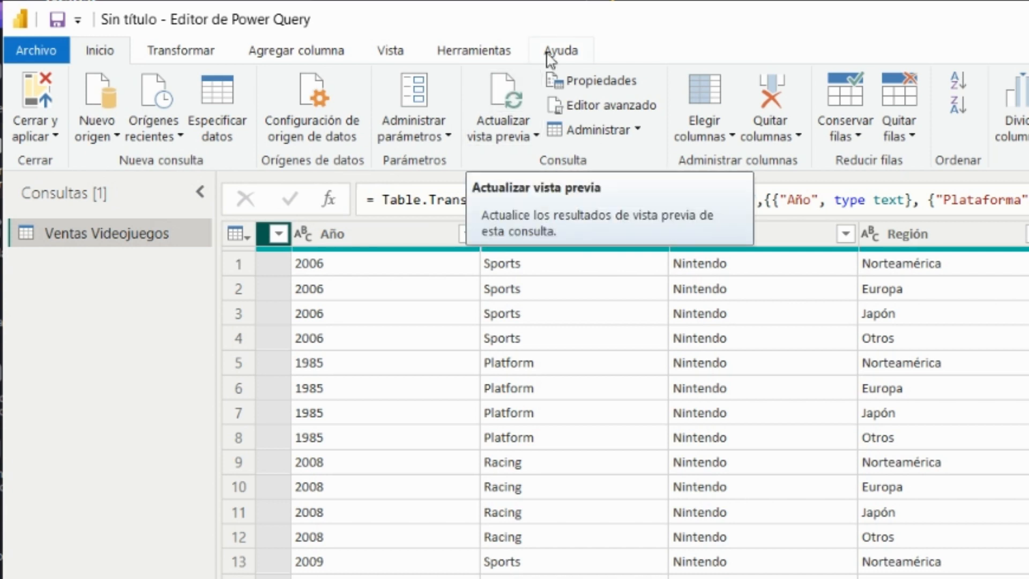
pyautogui.click(56, 137)
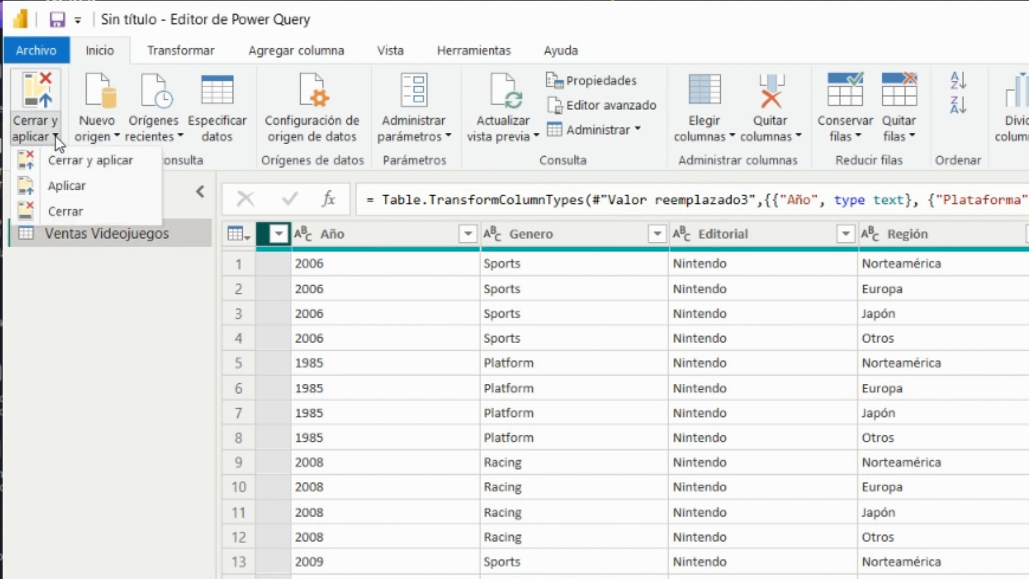
pyautogui.click(85, 161)
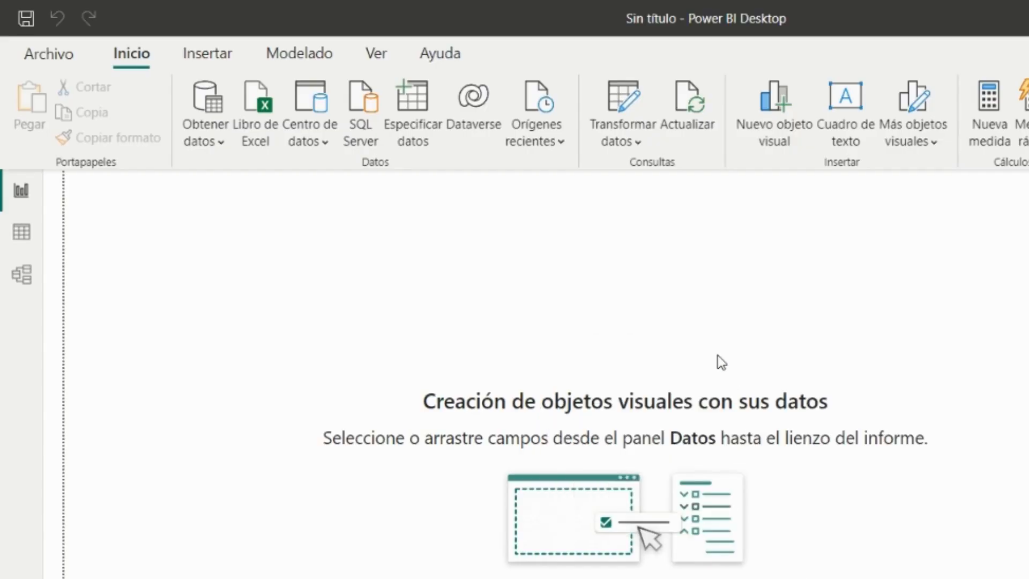
# - Inspect the loaded Ventas Videojuegos table in the data view and return to the blank report page
pyautogui.click(22, 232)
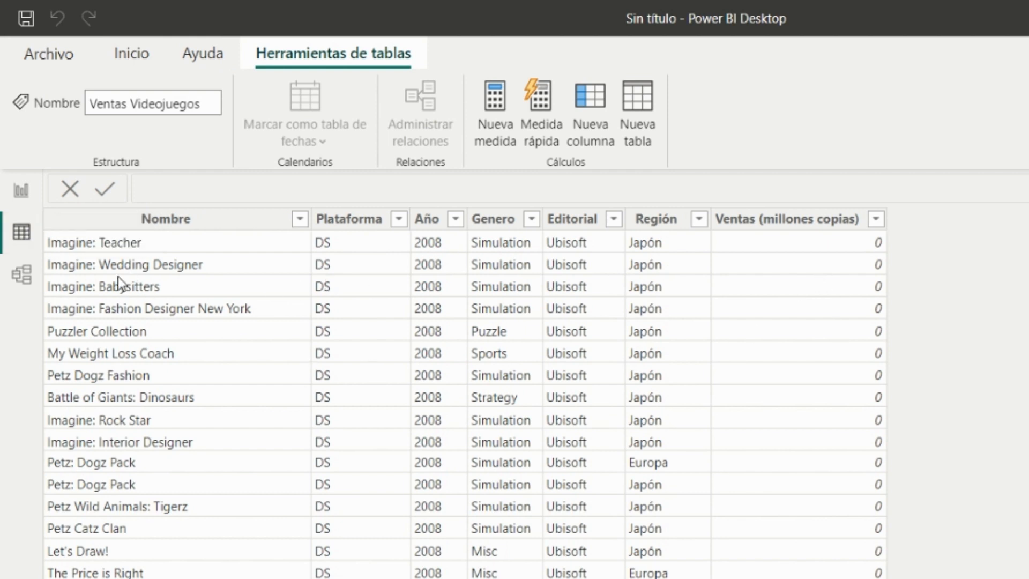
pyautogui.click(21, 191)
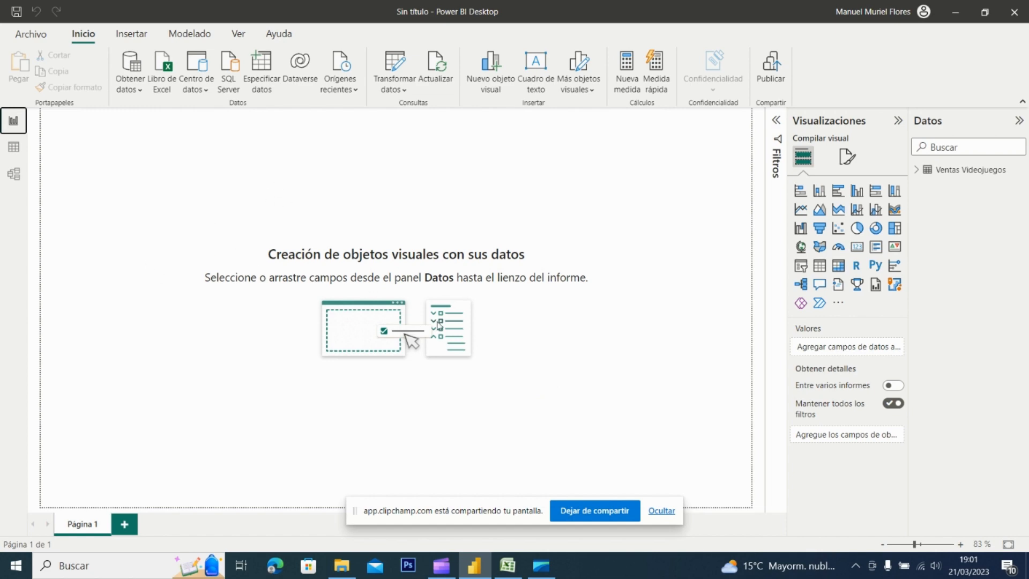
pyautogui.click(611, 513)
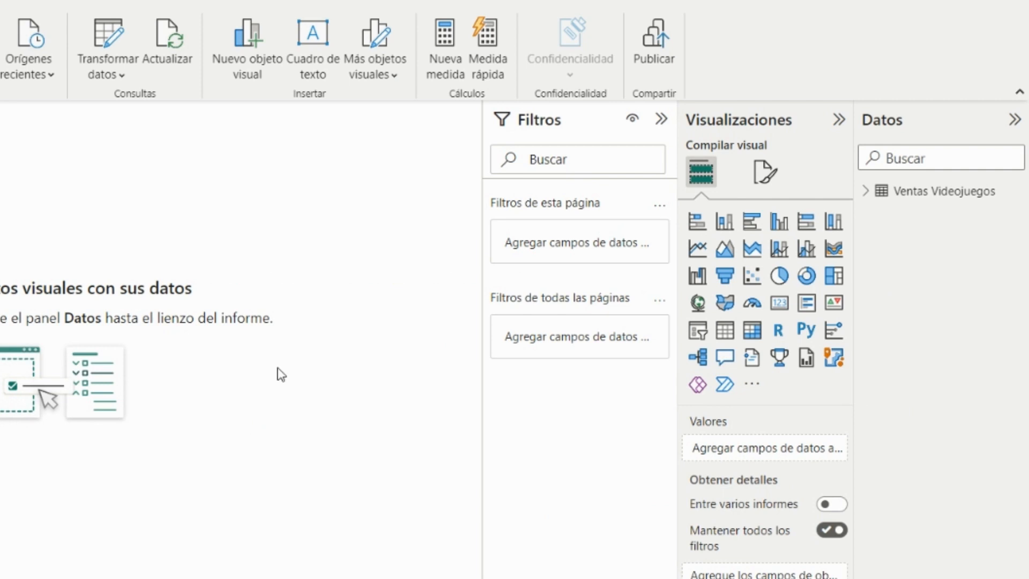
# - Inspect the fields of Ventas Videojuegos in the model view, shifting its table card slightly across the canvas
pyautogui.click(866, 192)
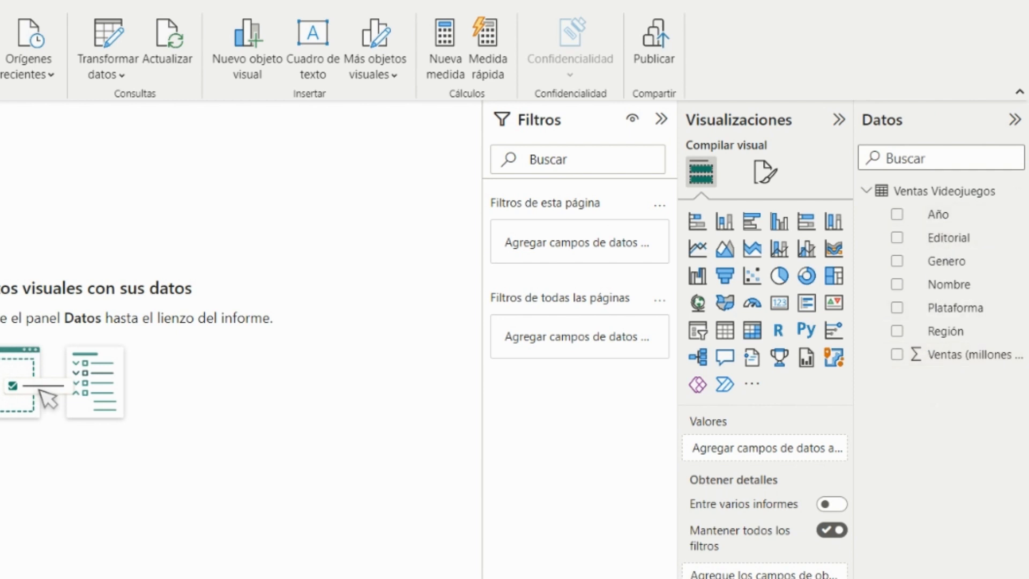
pyautogui.click(18, 186)
pyautogui.click(20, 228)
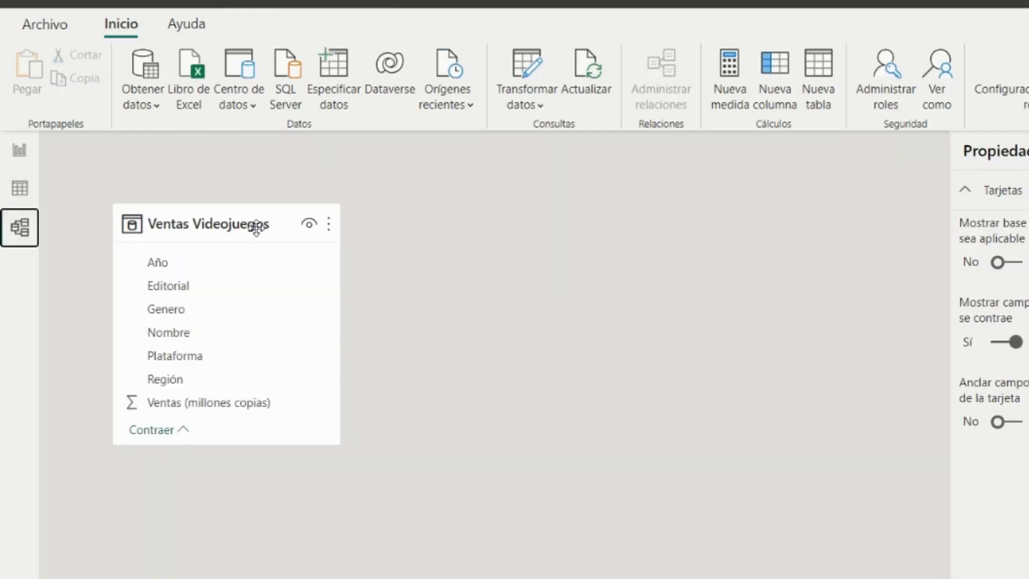
pyautogui.moveTo(256, 227); pyautogui.dragTo(279, 223)
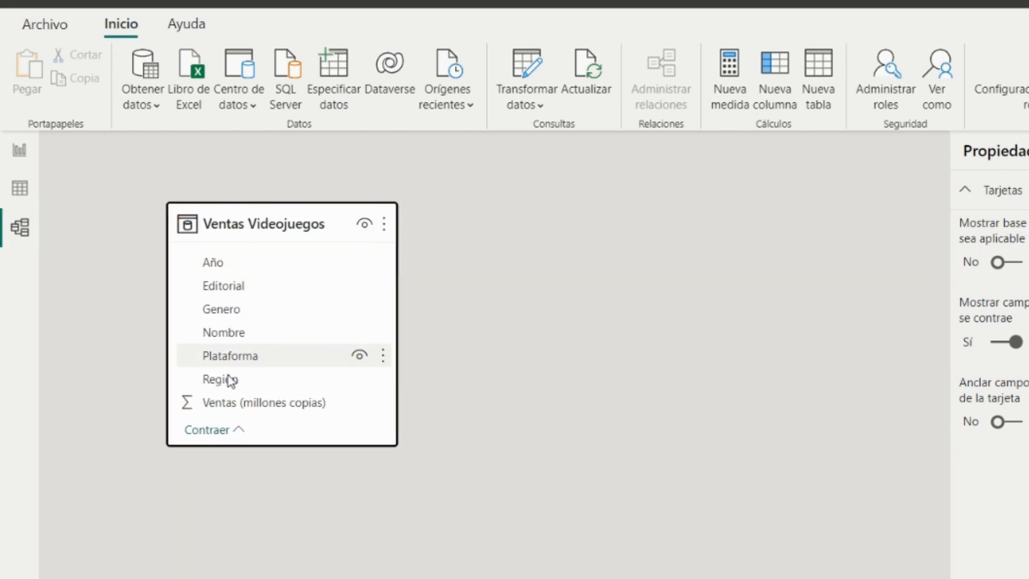
# - Hide the Ventas Videojuegos table in the model, check the effect on the report page, and unhide the table
pyautogui.click(363, 227)
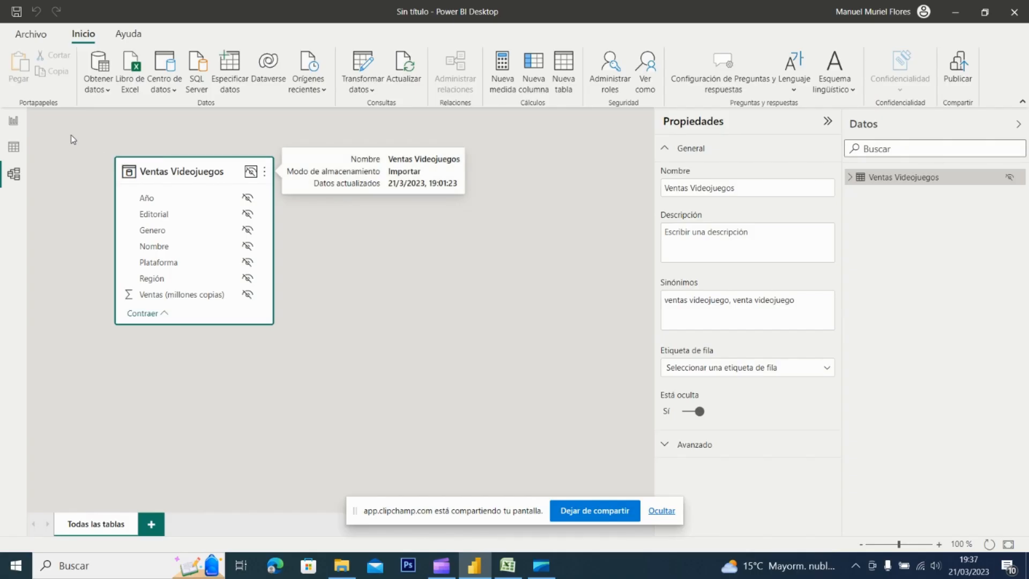
pyautogui.click(13, 120)
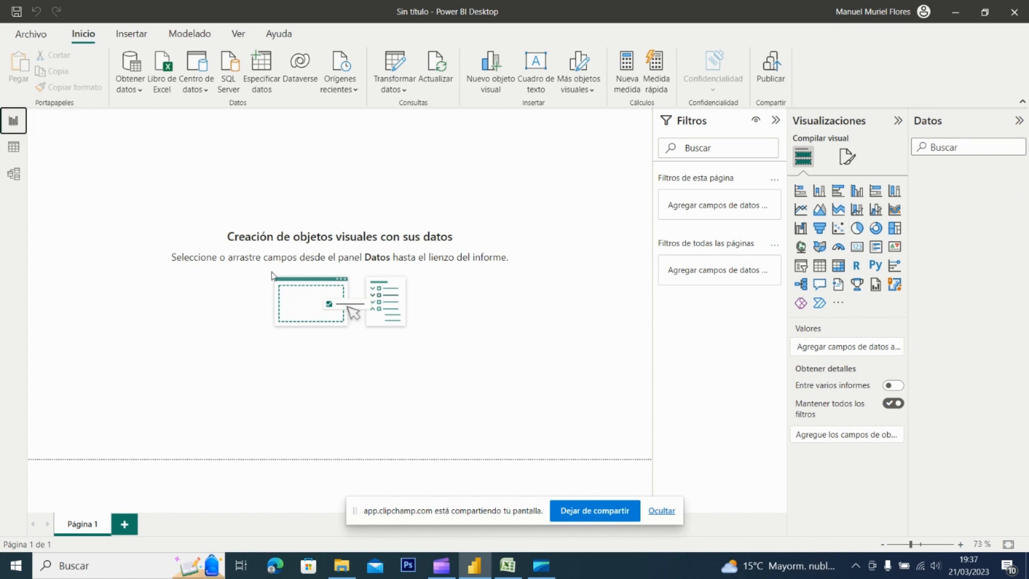
pyautogui.click(14, 174)
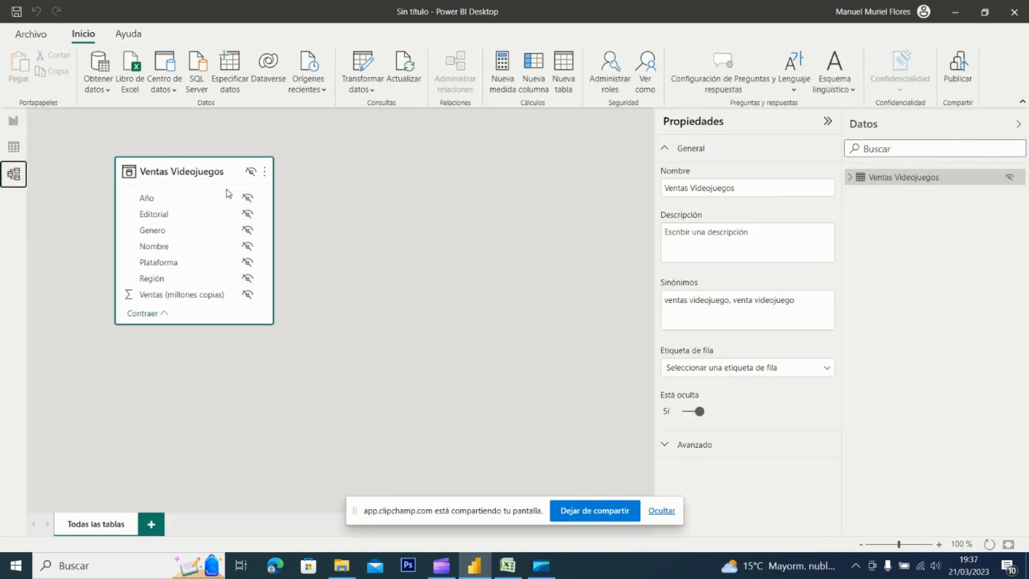
pyautogui.click(251, 172)
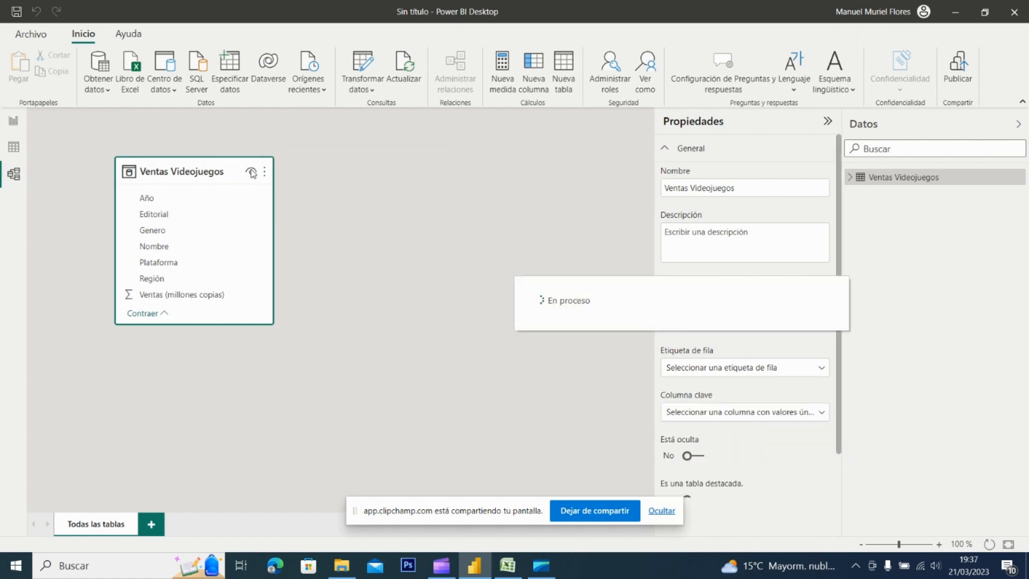
pyautogui.click(363, 235)
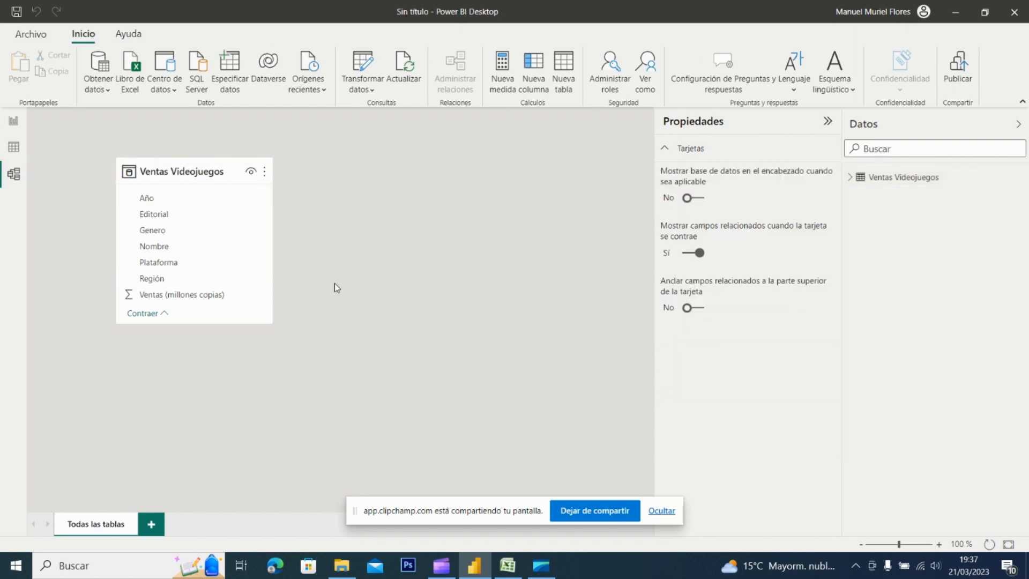
# - Reposition the Ventas Videojuegos card on the model canvas and return to the report page
pyautogui.moveTo(182, 178); pyautogui.dragTo(143, 201)
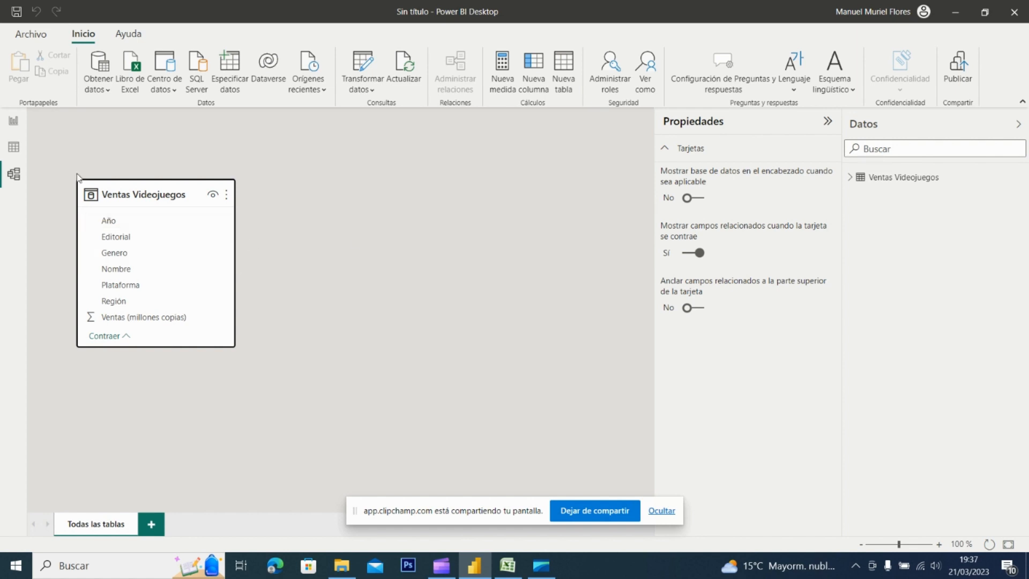
pyautogui.click(13, 123)
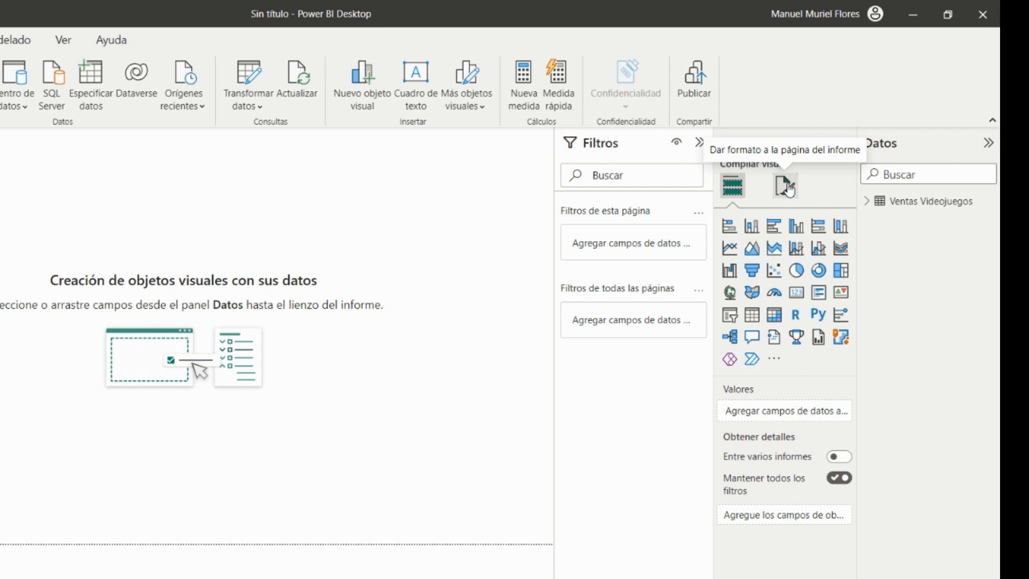
# - Review the page format's canvas settings, keep the 16:9 type, and return to the visual-building options
pyautogui.click(787, 188)
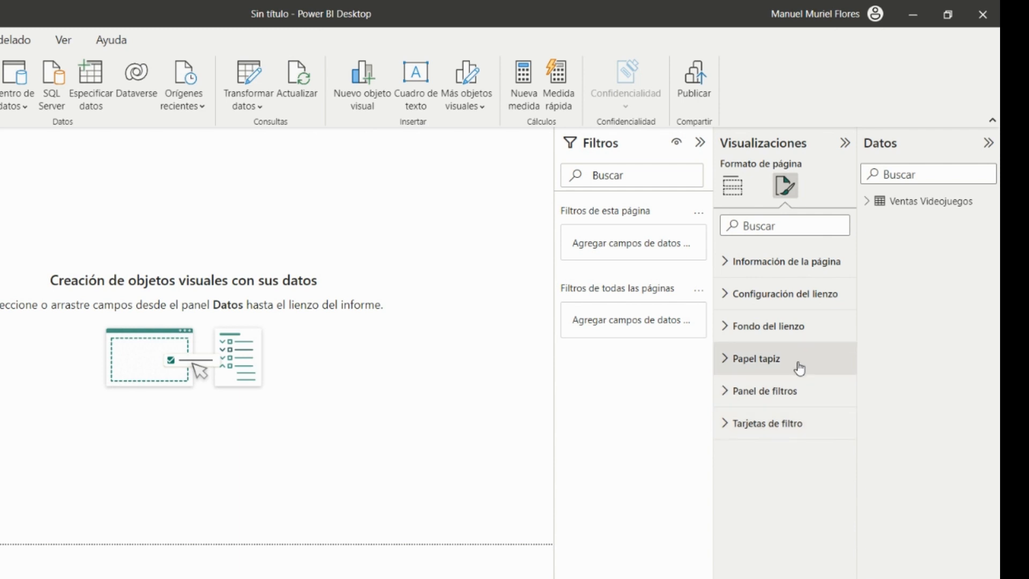
pyautogui.click(726, 294)
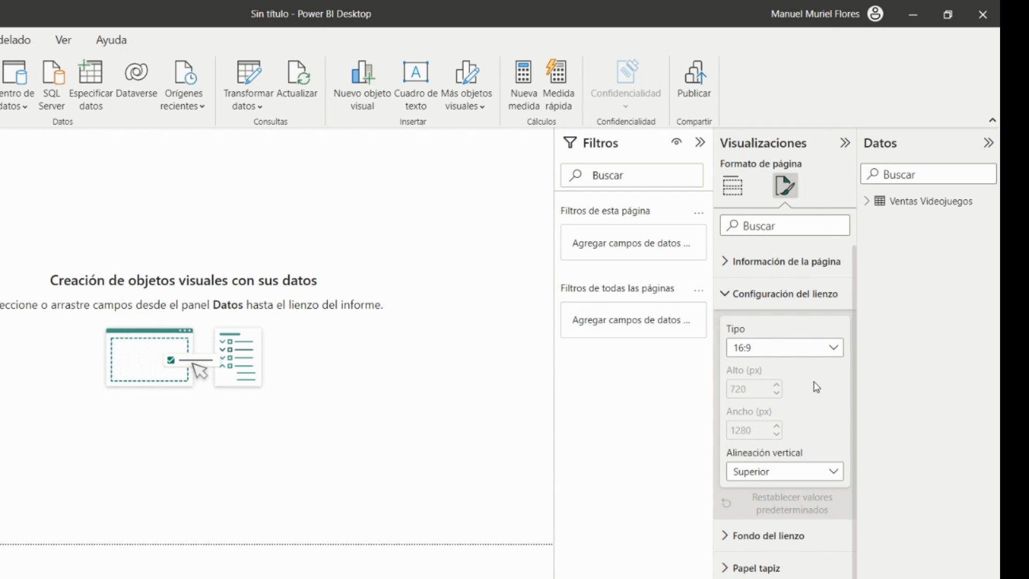
pyautogui.click(816, 354)
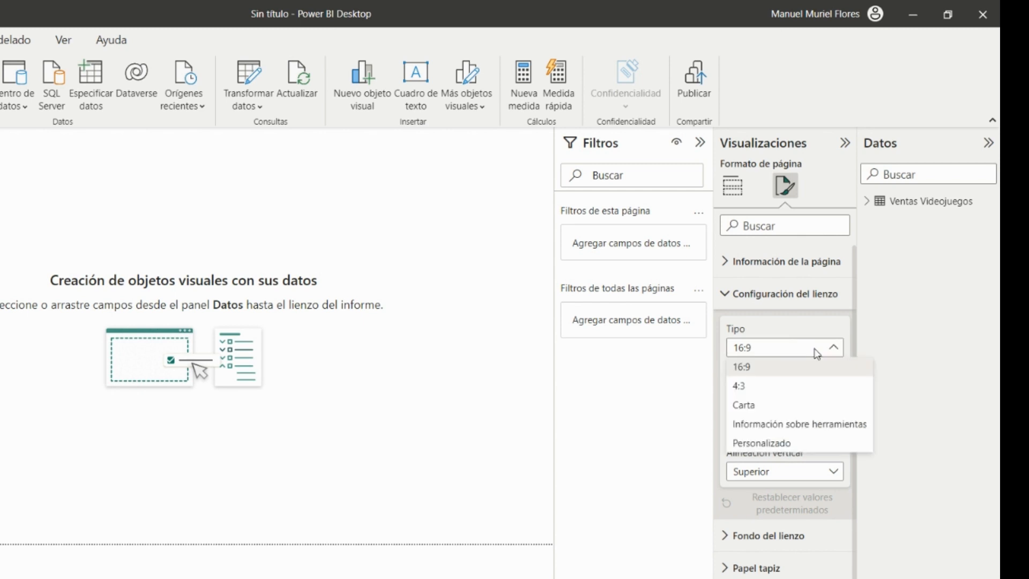
pyautogui.click(774, 369)
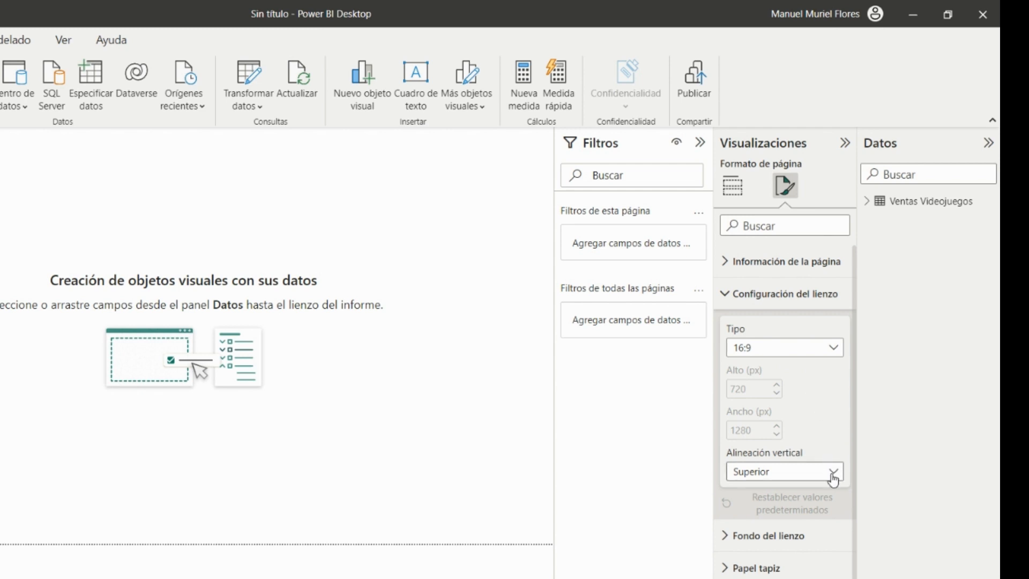
pyautogui.click(766, 294)
pyautogui.click(732, 186)
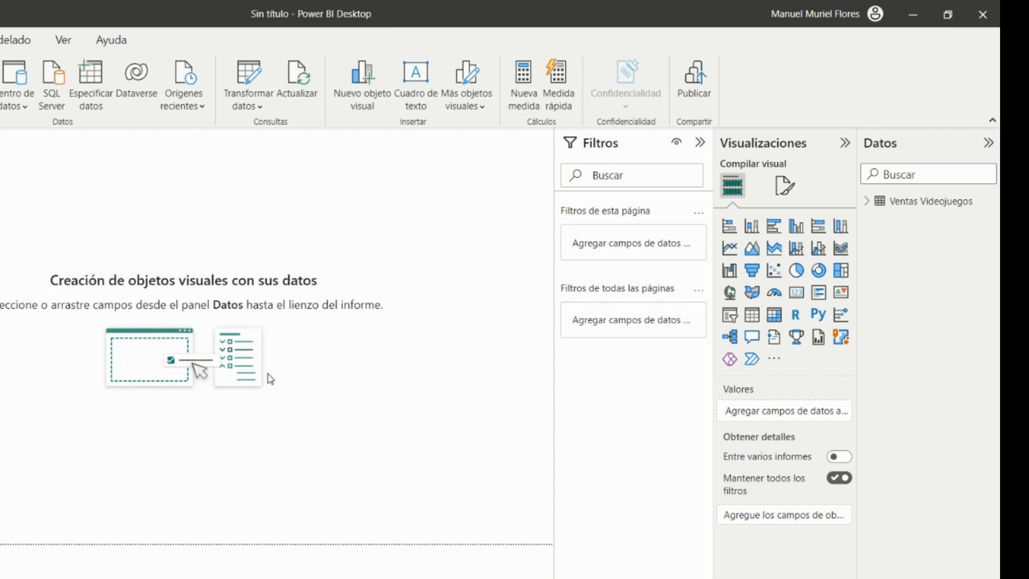
# - Insert an enlarged table visual showing the Nombre, Año and Ventas (millones copias) fields
pyautogui.click(752, 322)
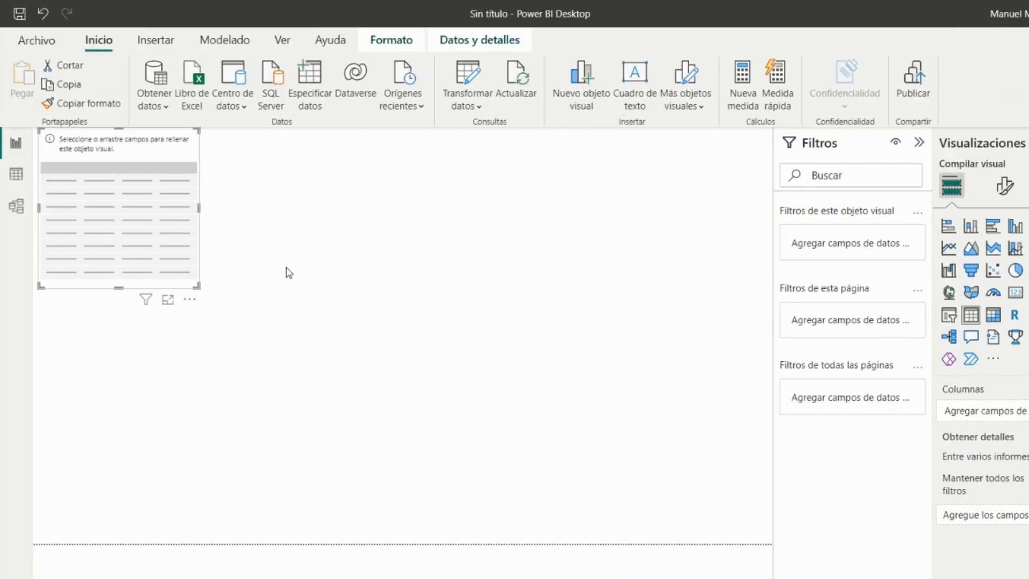
pyautogui.moveTo(196, 286); pyautogui.dragTo(346, 408)
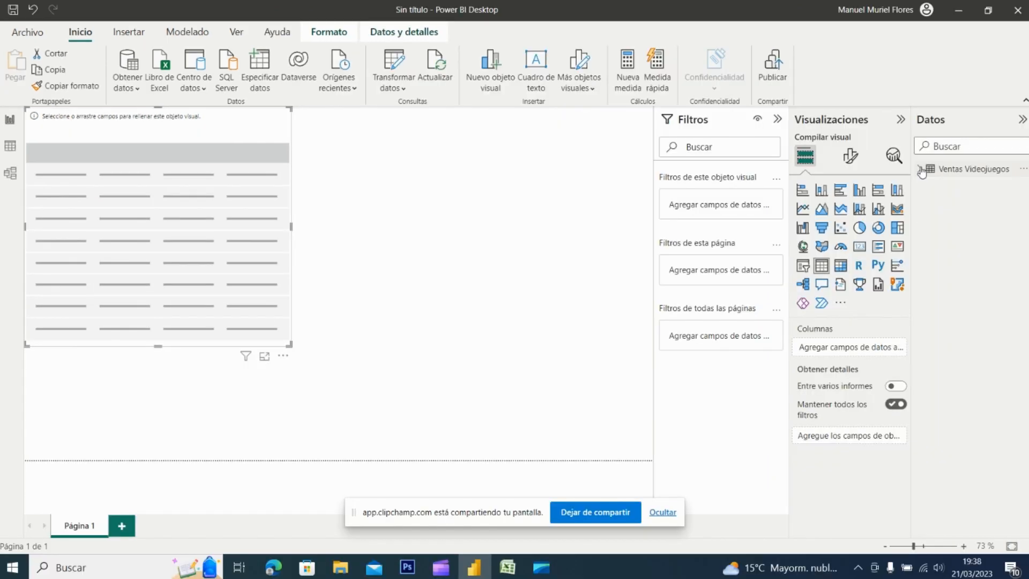
pyautogui.click(920, 168)
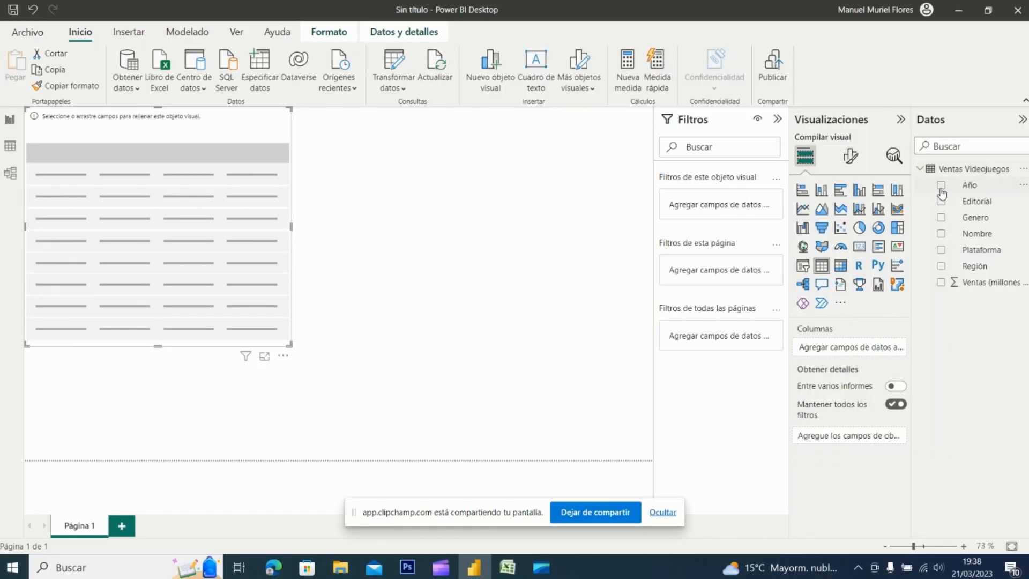
pyautogui.click(942, 234)
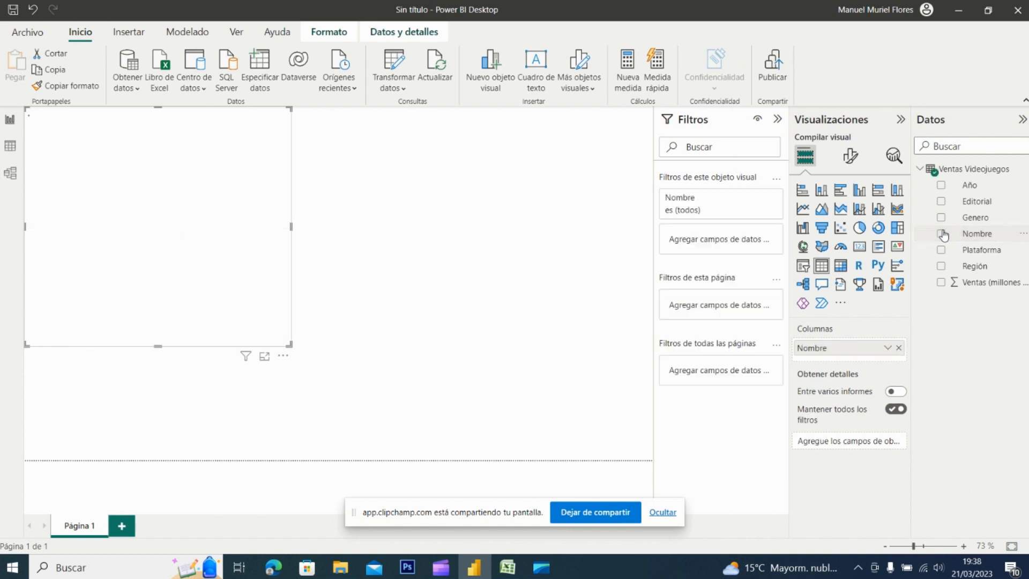
pyautogui.click(942, 185)
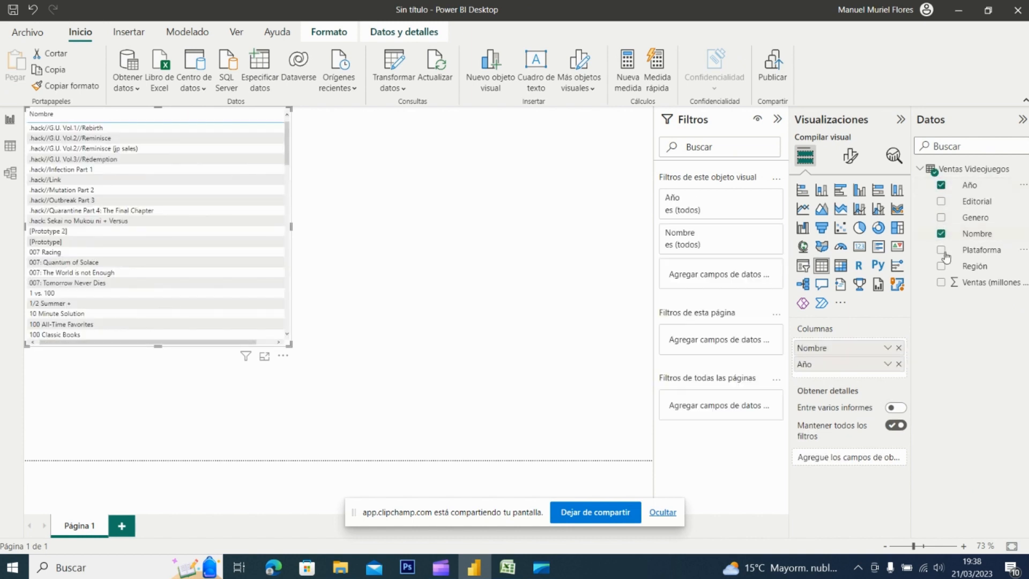
pyautogui.click(941, 282)
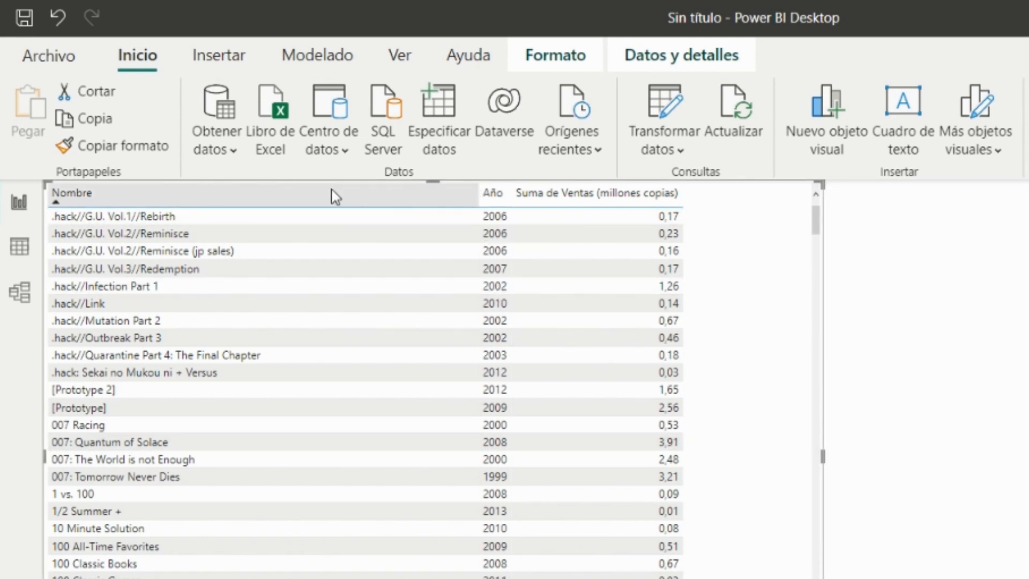
# - Narrow the Nombre and Suma de Ventas columns, and sort the table by sales in ascending order
pyautogui.moveTo(472, 193); pyautogui.dragTo(311, 215)
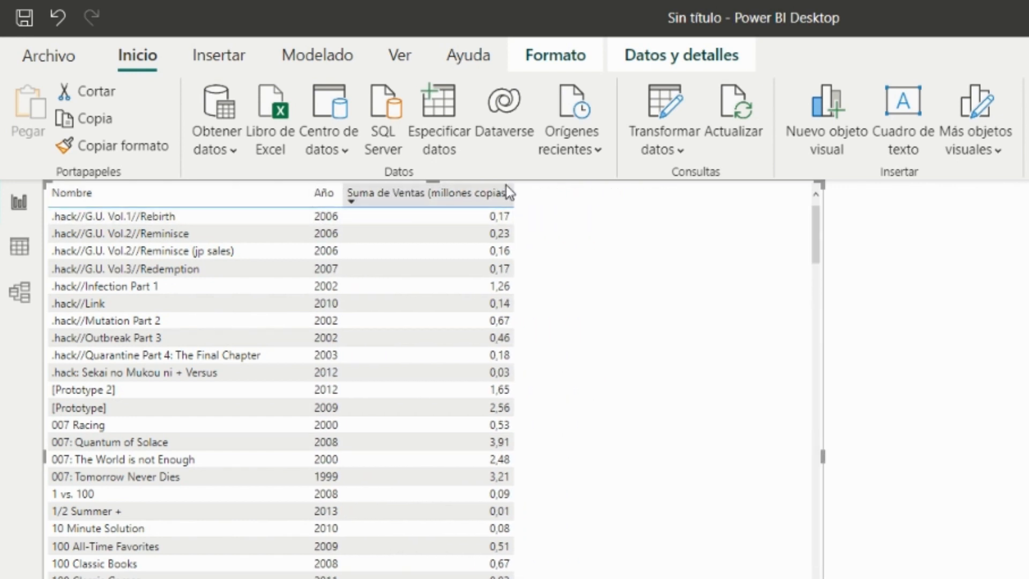
pyautogui.moveTo(514, 196); pyautogui.dragTo(428, 206)
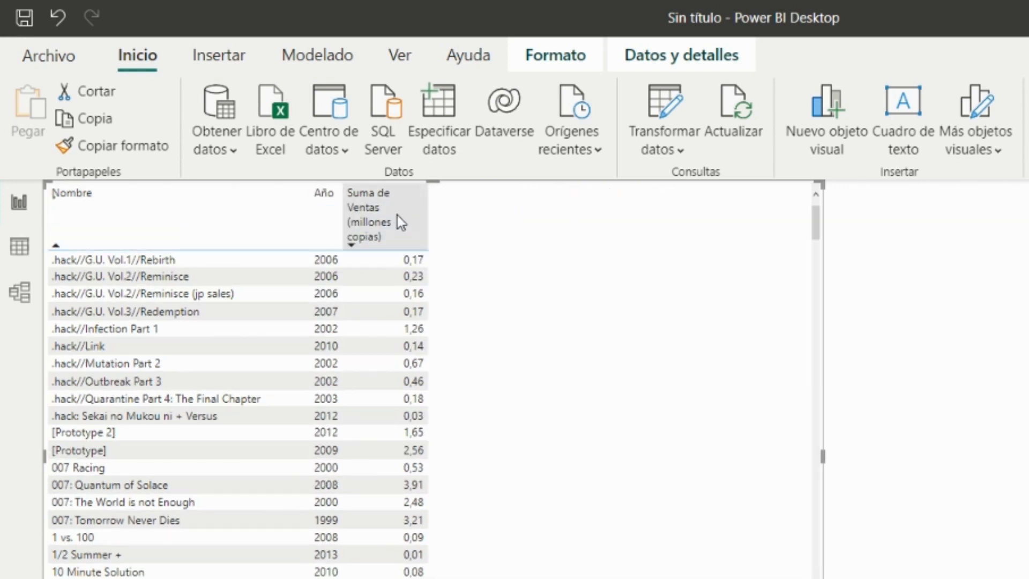
pyautogui.click(397, 215)
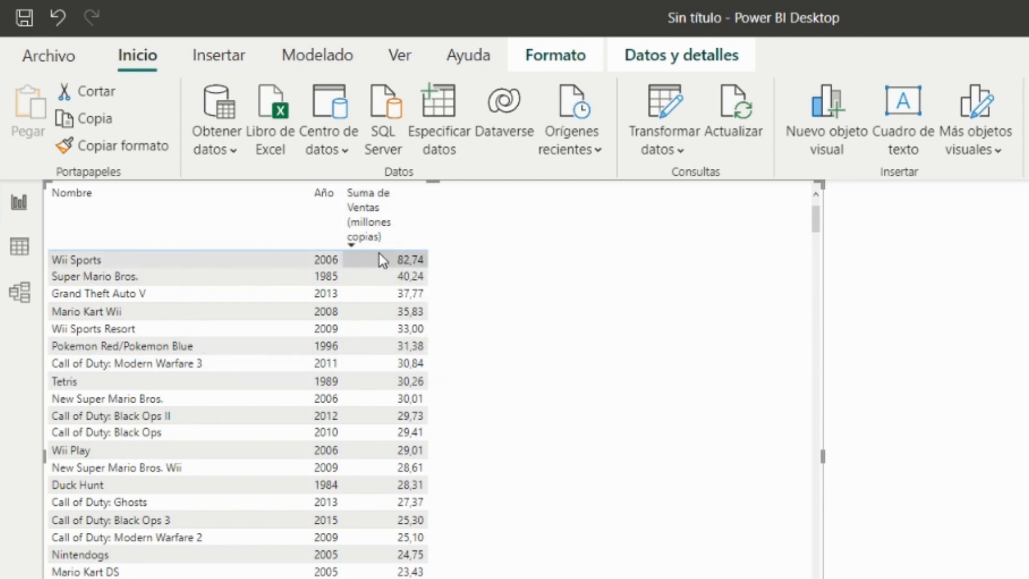
pyautogui.click(364, 227)
pyautogui.click(377, 226)
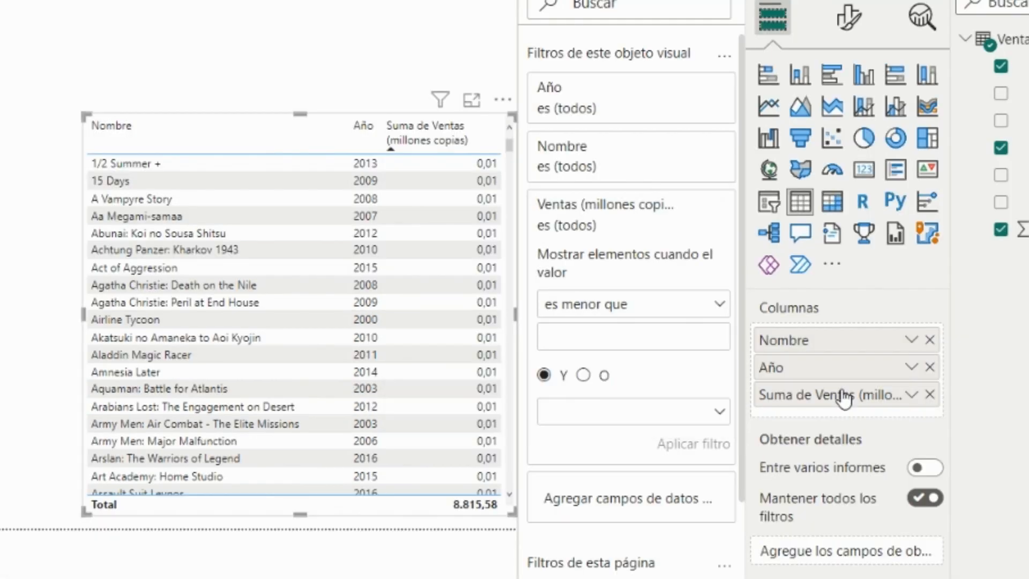
# - Rename the table visual's sales column to Ventas (millones copias), removing the Suma de prefix
pyautogui.doubleClick(840, 402)
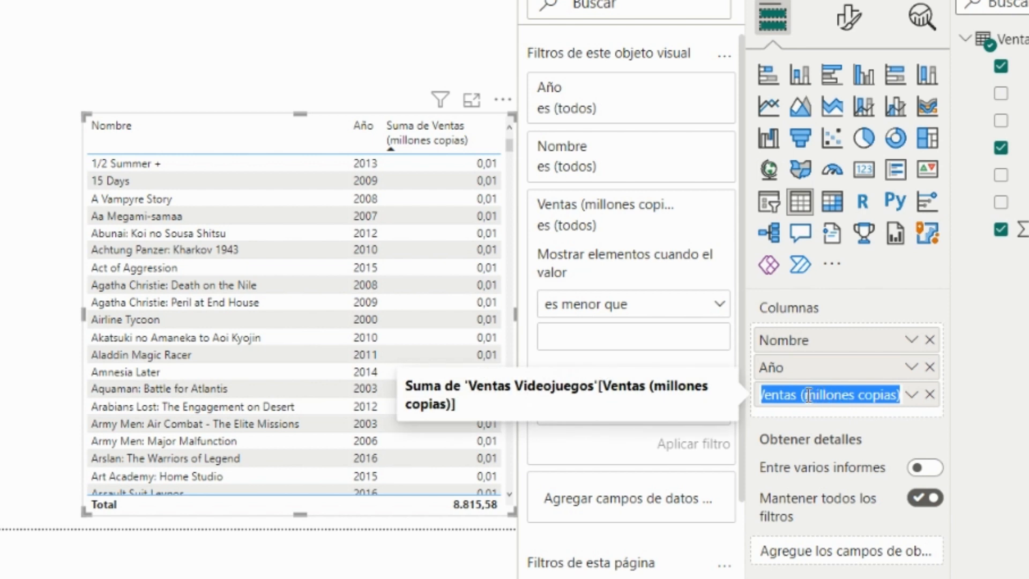
pyautogui.click(765, 397)
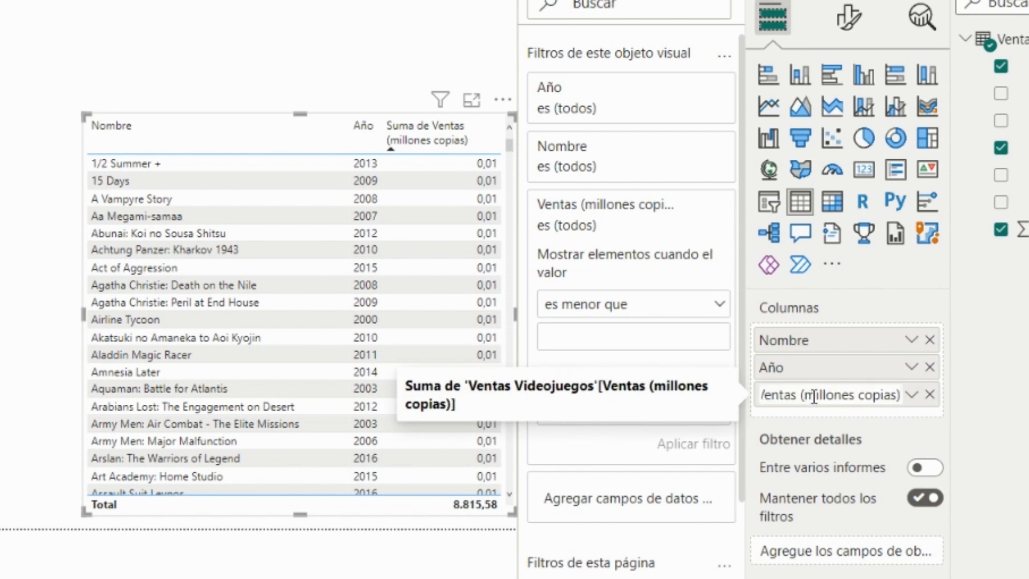
pyautogui.press('Left')
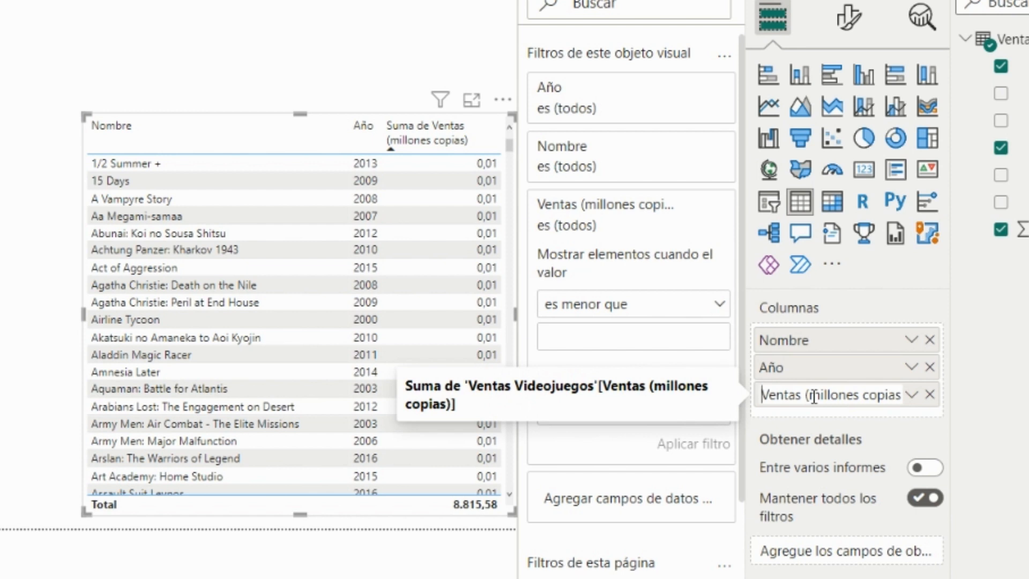
pyautogui.press('Return')
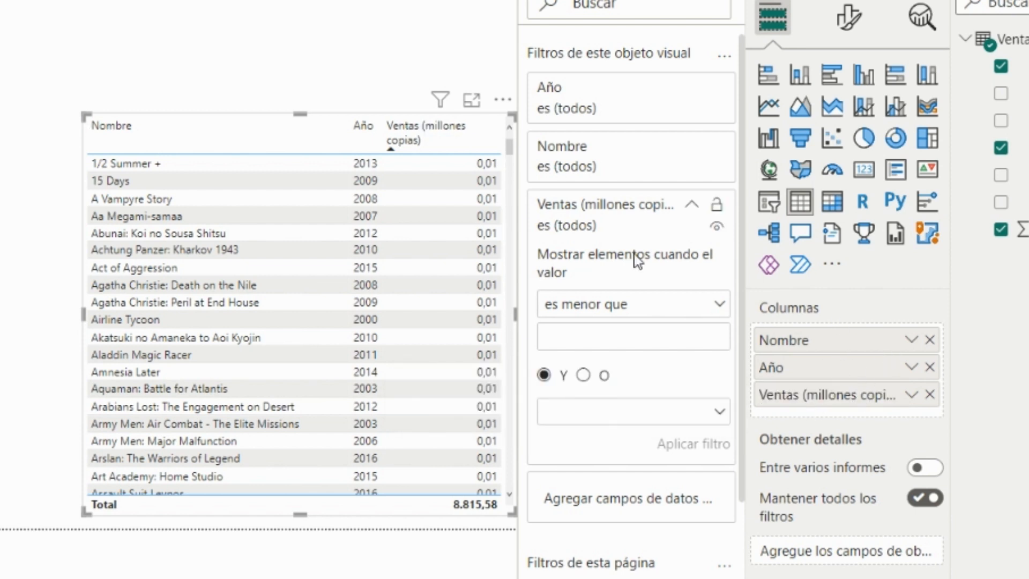
# - Shorten the table visual's sales column name to Ventas (millones)
pyautogui.doubleClick(855, 397)
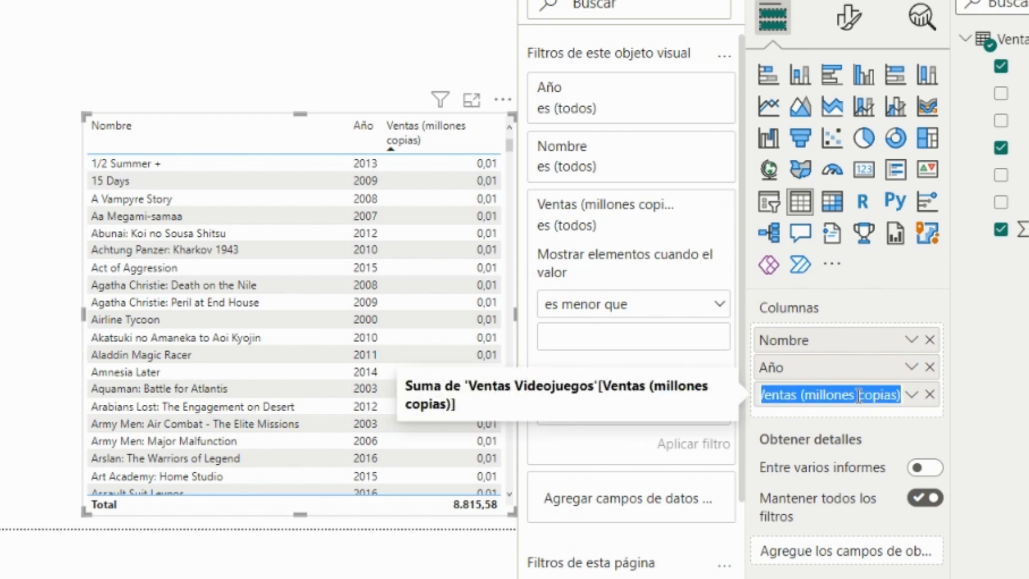
pyautogui.click(859, 396)
pyautogui.press('Delete')
pyautogui.press('Delete')
pyautogui.press('Delete')
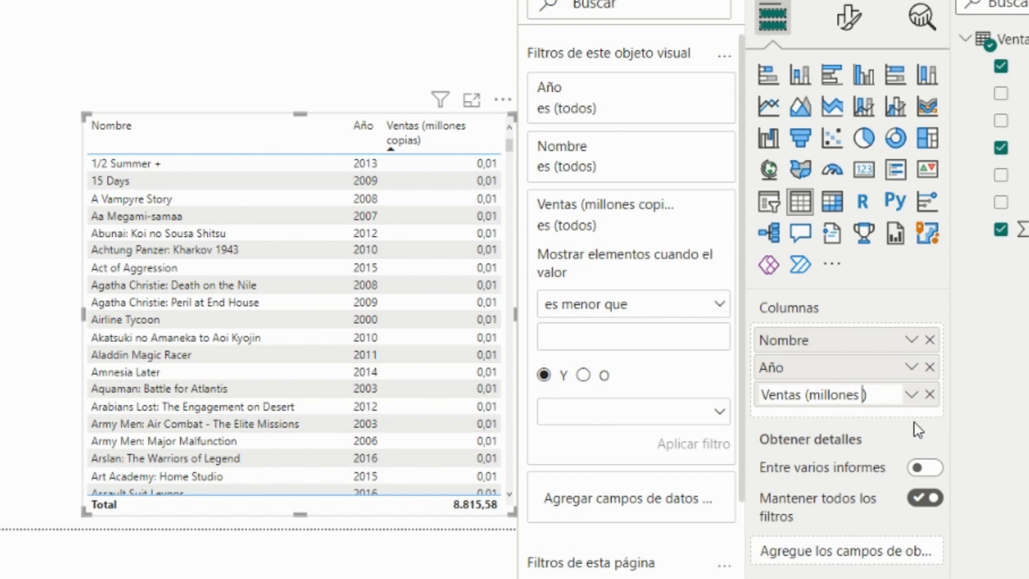
pyautogui.press('Return')
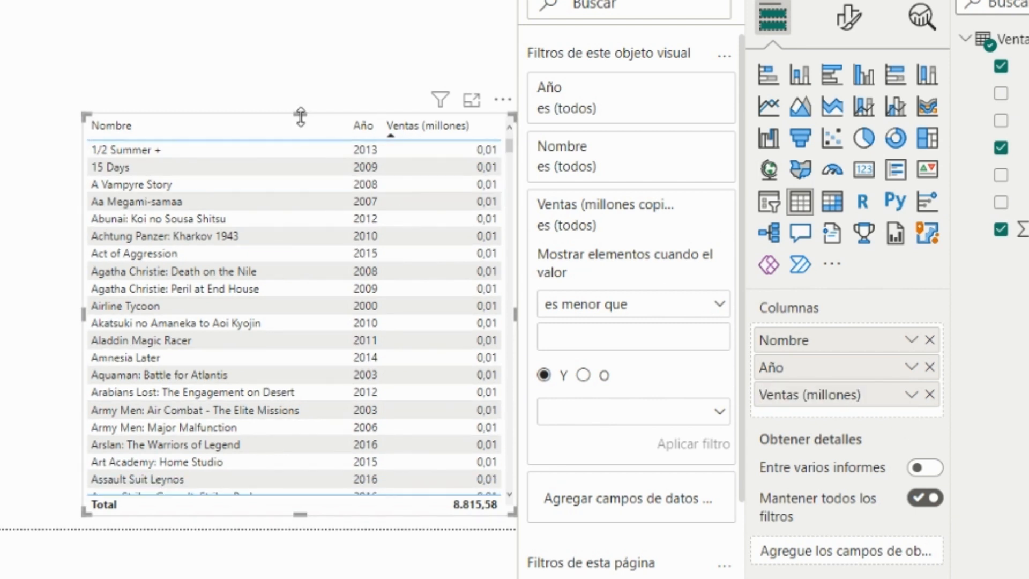
# - Reduce the table visual's height by lowering its upper edge, and deselect it
pyautogui.moveTo(301, 115); pyautogui.dragTo(307, 231)
pyautogui.click(318, 94)
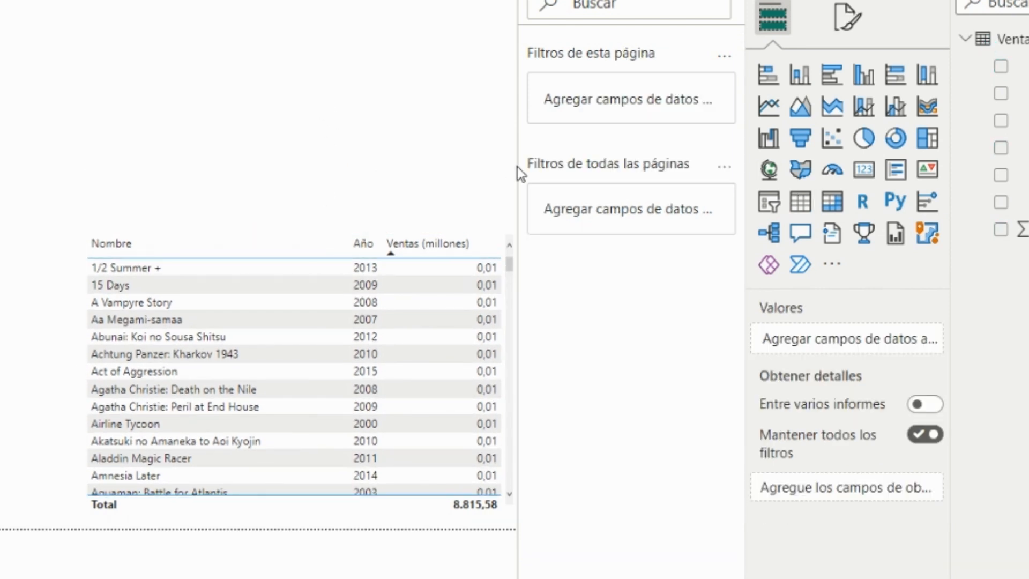
# - Insert a stacked column chart, enlarge it to a wide rectangle, and place it directly above the sales table
pyautogui.click(799, 80)
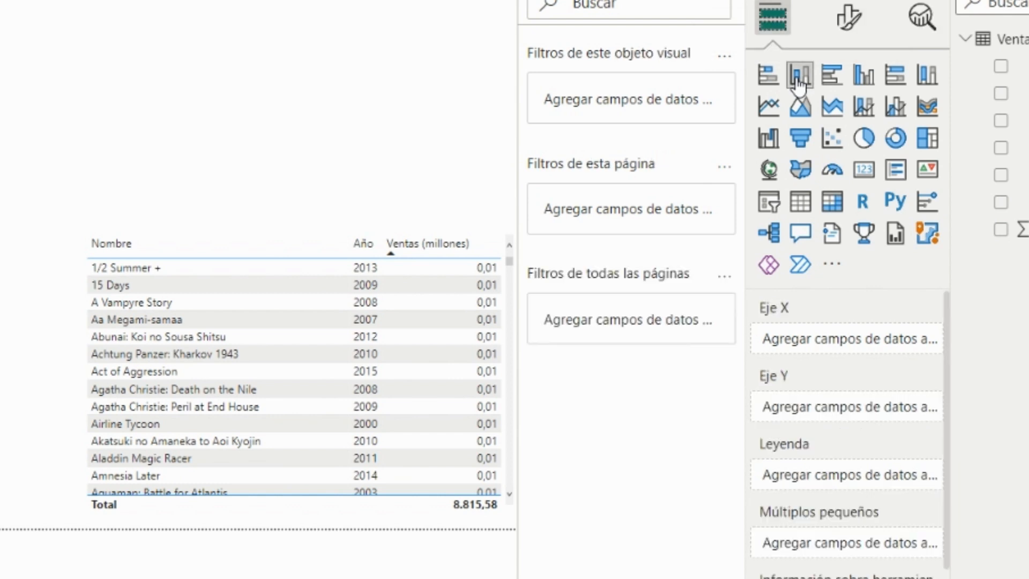
pyautogui.moveTo(238, 313); pyautogui.dragTo(610, 366)
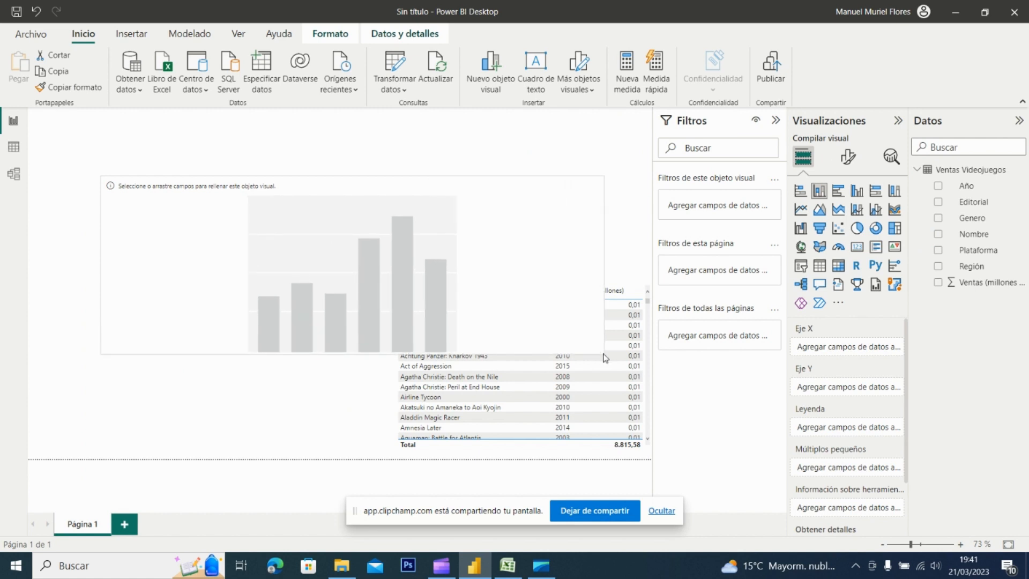
pyautogui.moveTo(535, 253); pyautogui.dragTo(542, 166)
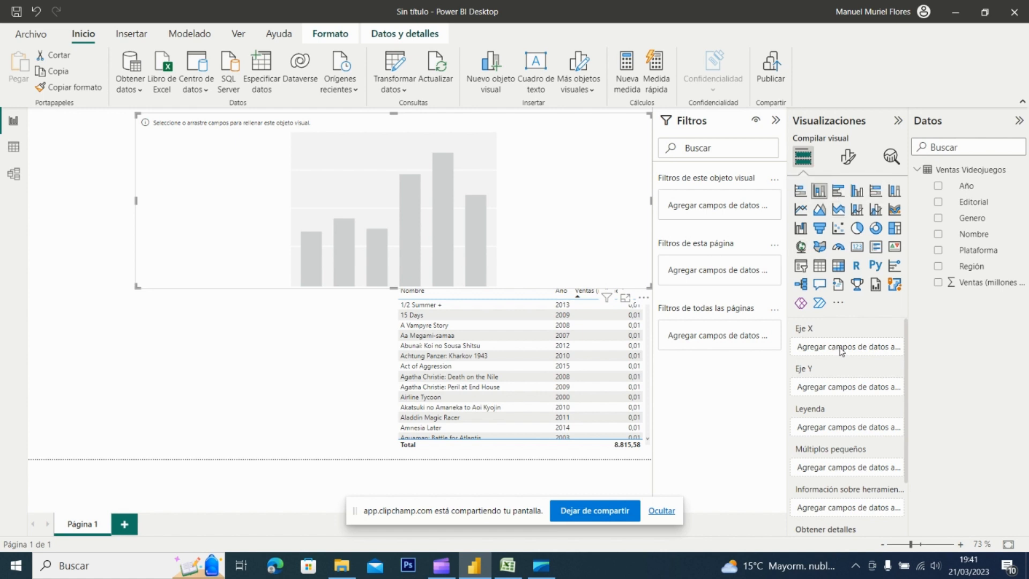
# - Assign Año to the column chart's X axis and Ventas (millones copias) to its Y axis, and briefly highlight the 2008 column
pyautogui.click(943, 189)
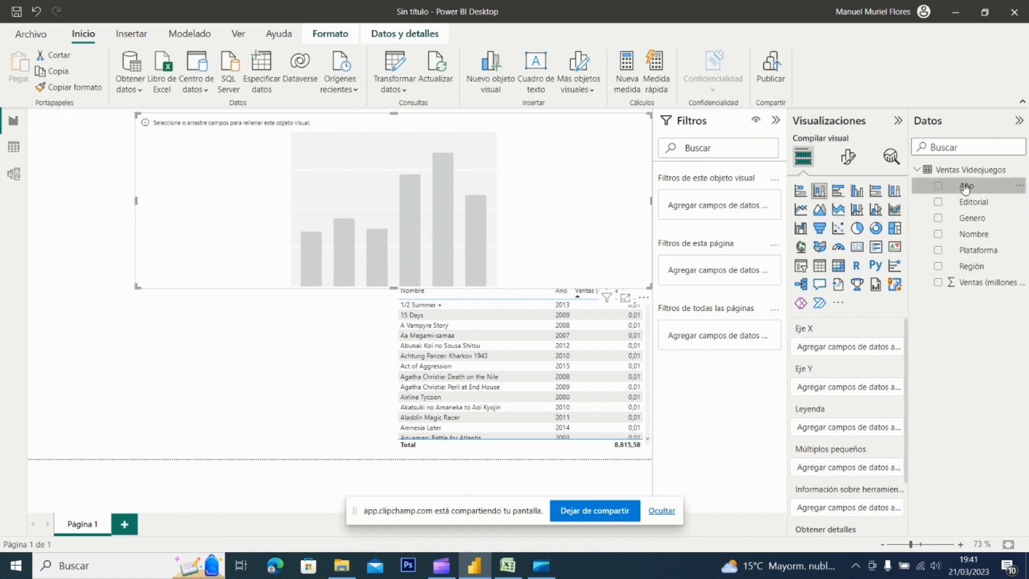
pyautogui.moveTo(965, 188); pyautogui.dragTo(839, 349)
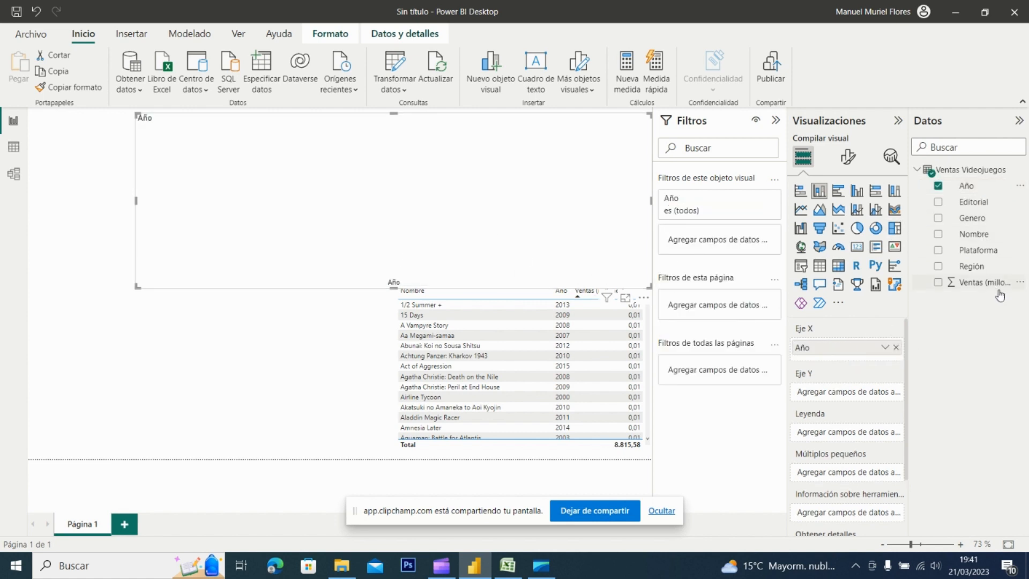
pyautogui.click(939, 284)
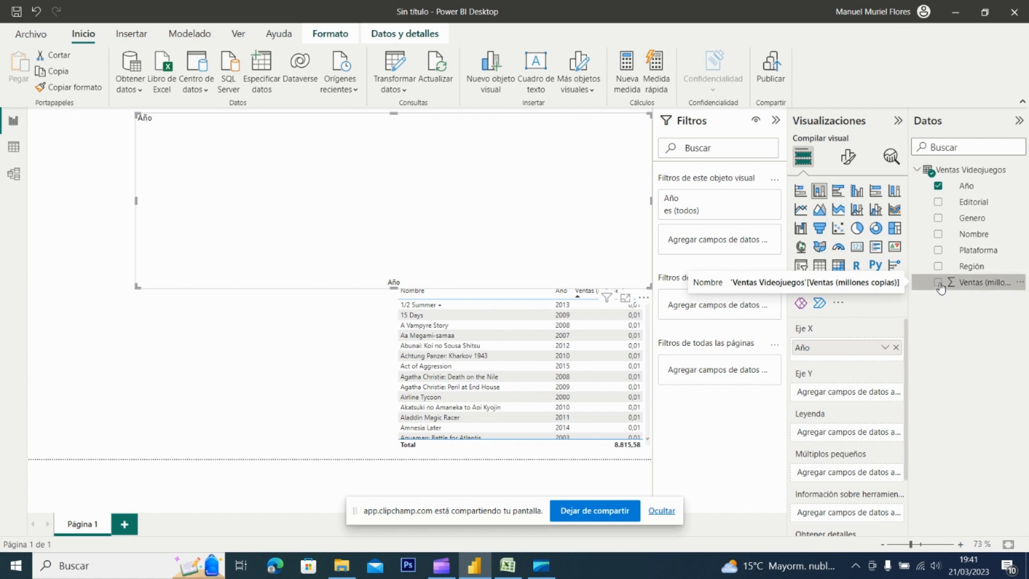
pyautogui.moveTo(941, 288); pyautogui.dragTo(826, 399)
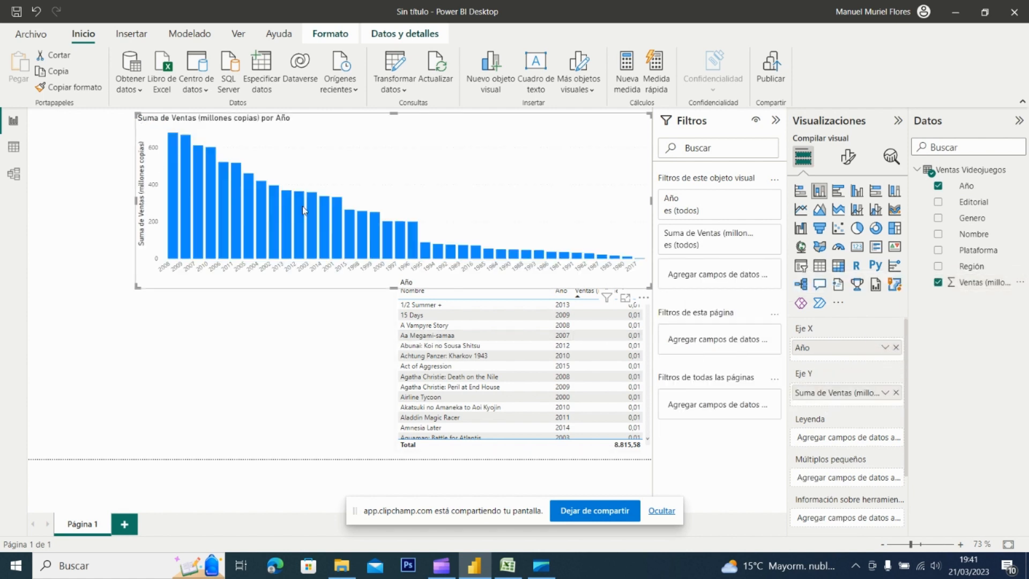
pyautogui.click(173, 178)
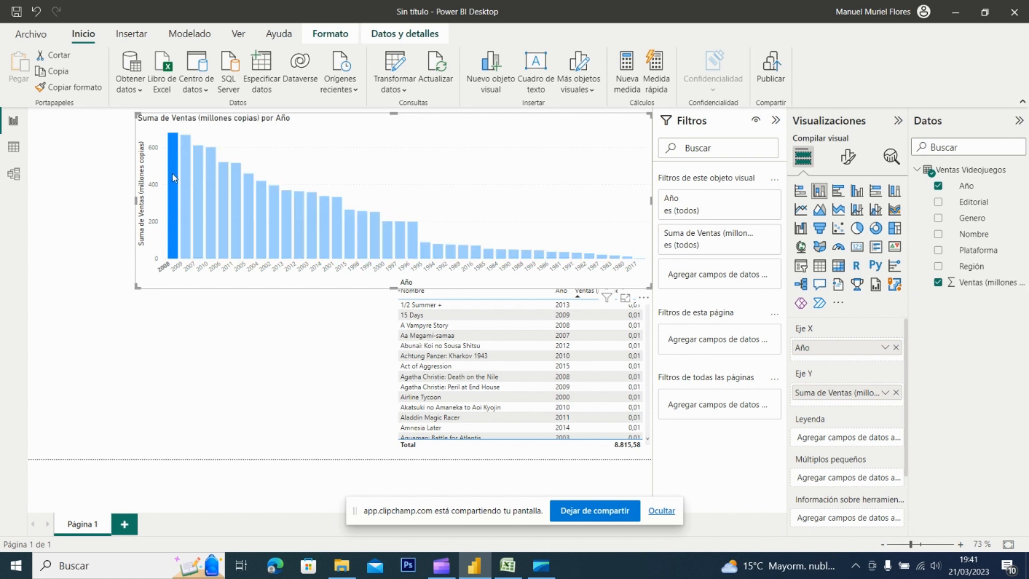
pyautogui.click(303, 140)
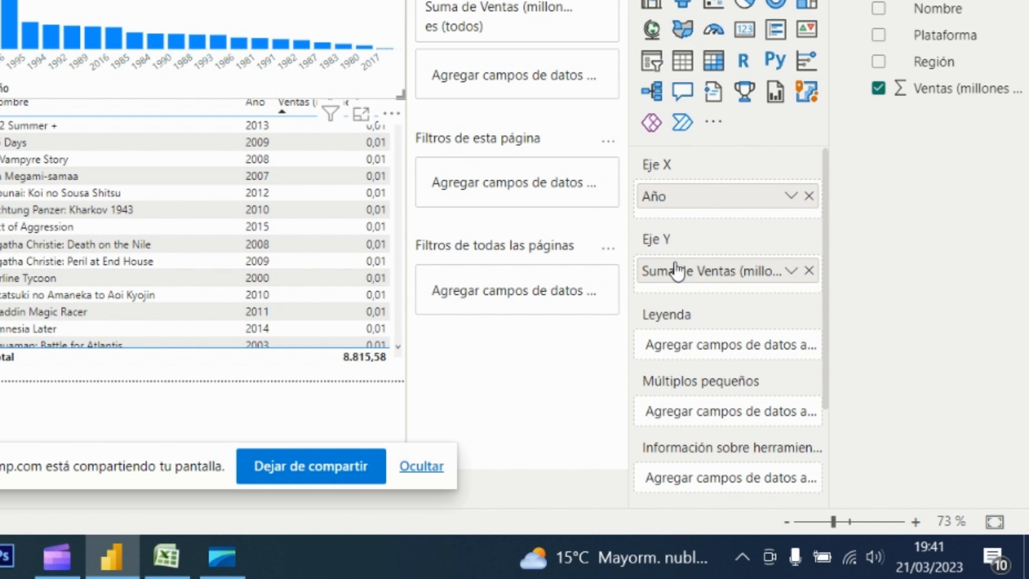
# - Rename the column chart's Y-axis field to Ventas (millones), and briefly cross-filter the table by the 2007 column
pyautogui.doubleClick(816, 395)
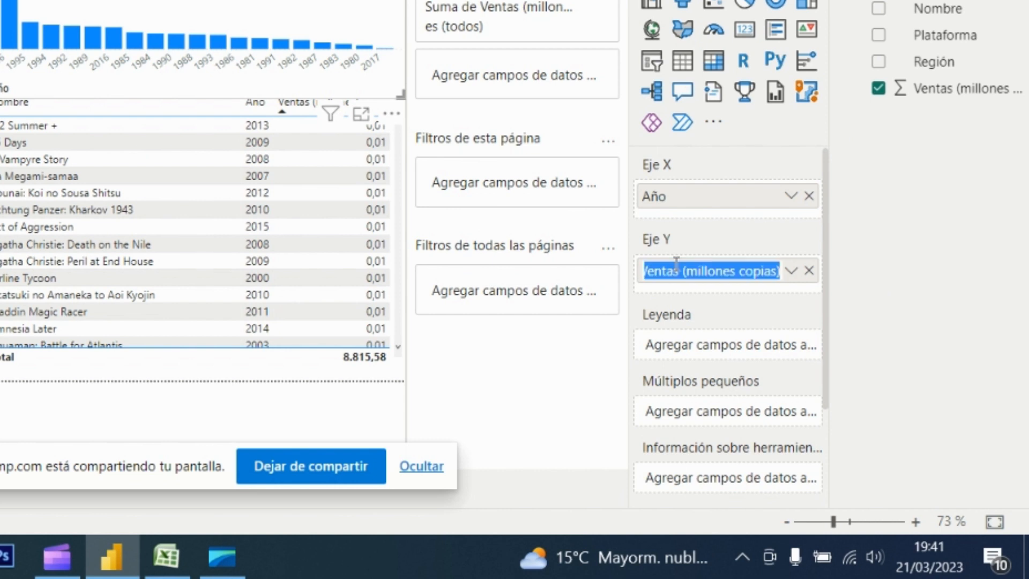
pyautogui.click(665, 271)
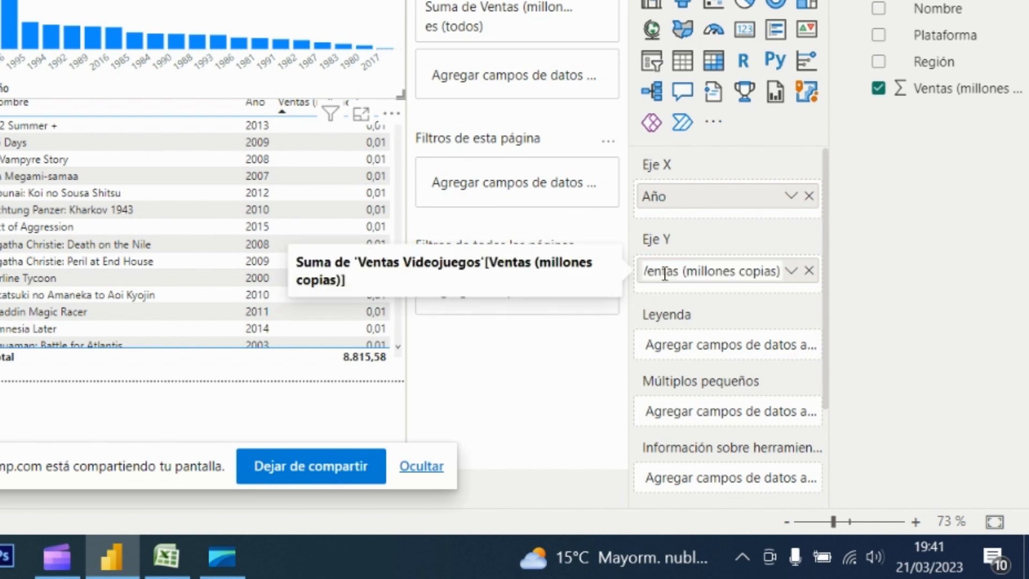
pyautogui.press('Home')
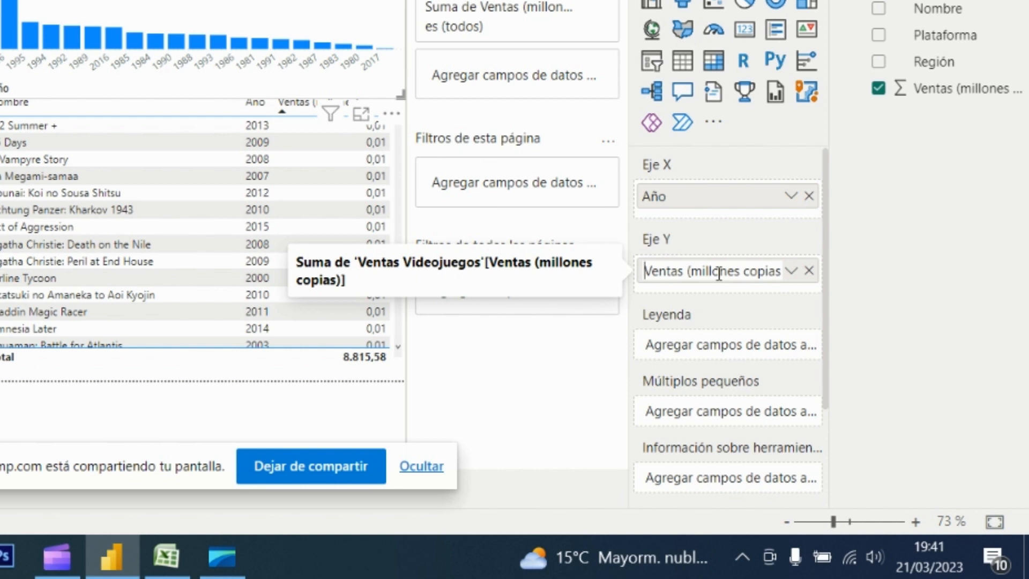
pyautogui.press('Right')
pyautogui.press('Right')
pyautogui.press('Right')
pyautogui.press('Right')
pyautogui.press('Right')
pyautogui.press('Right')
pyautogui.press('Right')
pyautogui.press('Right')
pyautogui.press('Delete')
pyautogui.press('Delete')
pyautogui.press('Delete')
pyautogui.press('Delete')
pyautogui.press('Delete')
pyautogui.press('Delete')
pyautogui.press('Return')
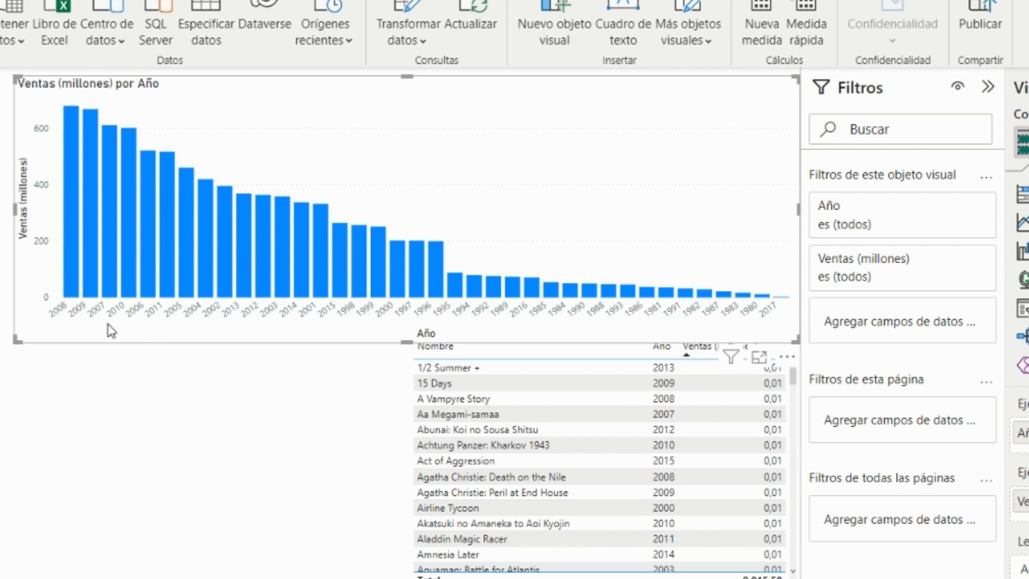
pyautogui.click(107, 306)
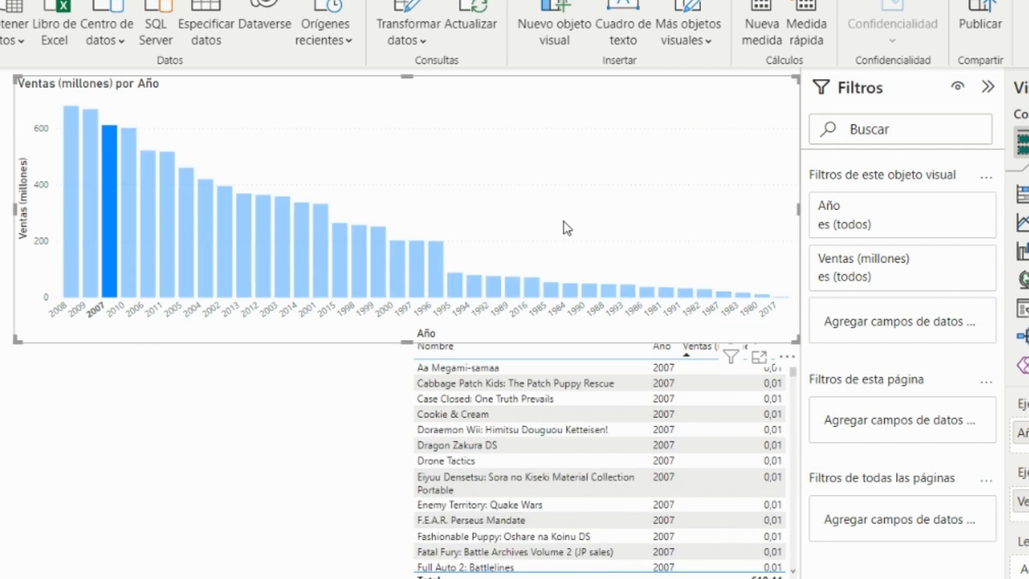
pyautogui.click(705, 169)
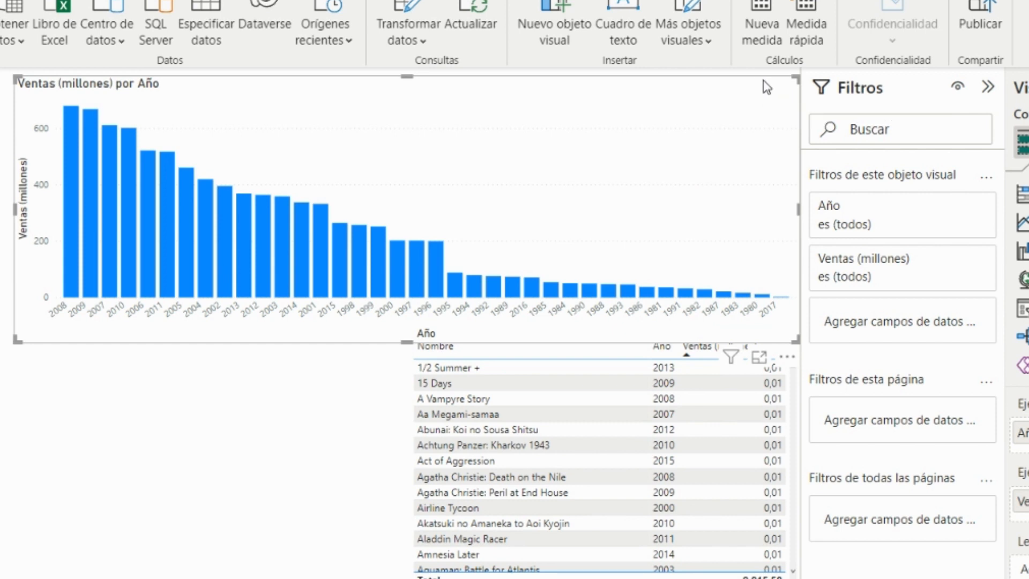
# - Sort the column chart's axis by Año in ascending order
pyautogui.moveTo(764, 85)
pyautogui.mouseDown()
pyautogui.moveTo(731, 95)
pyautogui.moveTo(758, 88)
pyautogui.mouseUp()
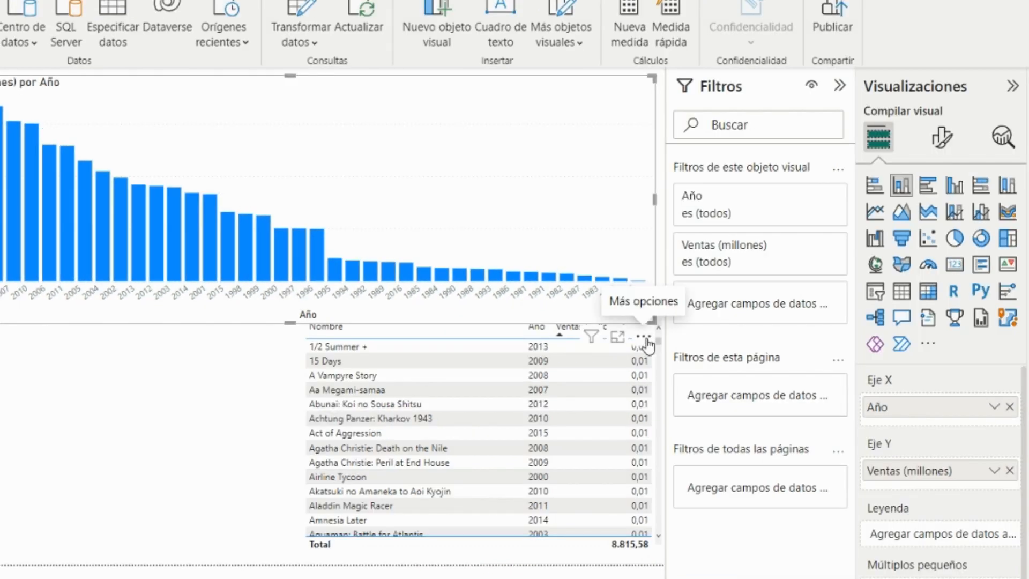
pyautogui.click(777, 356)
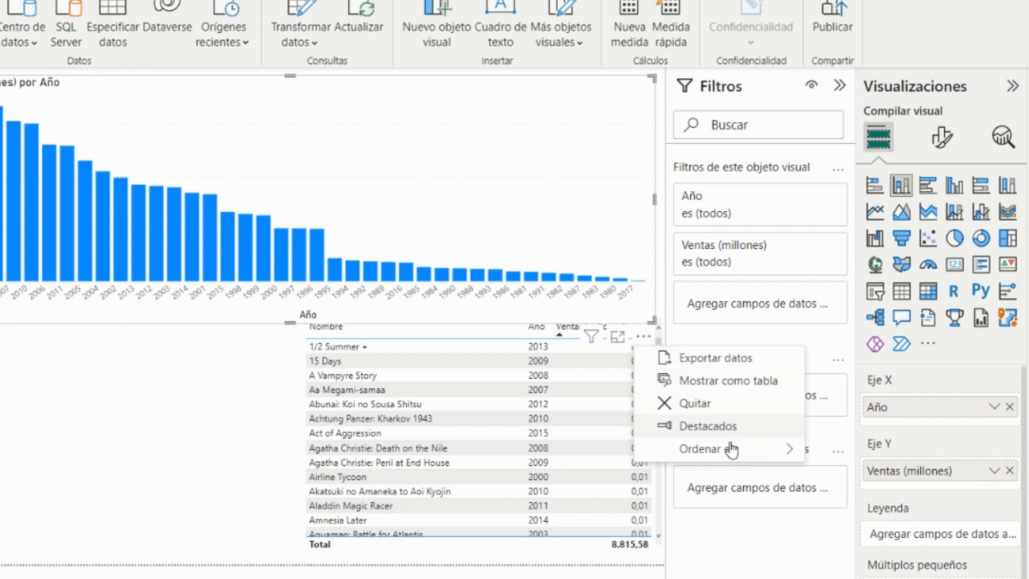
pyautogui.moveTo(731, 450)
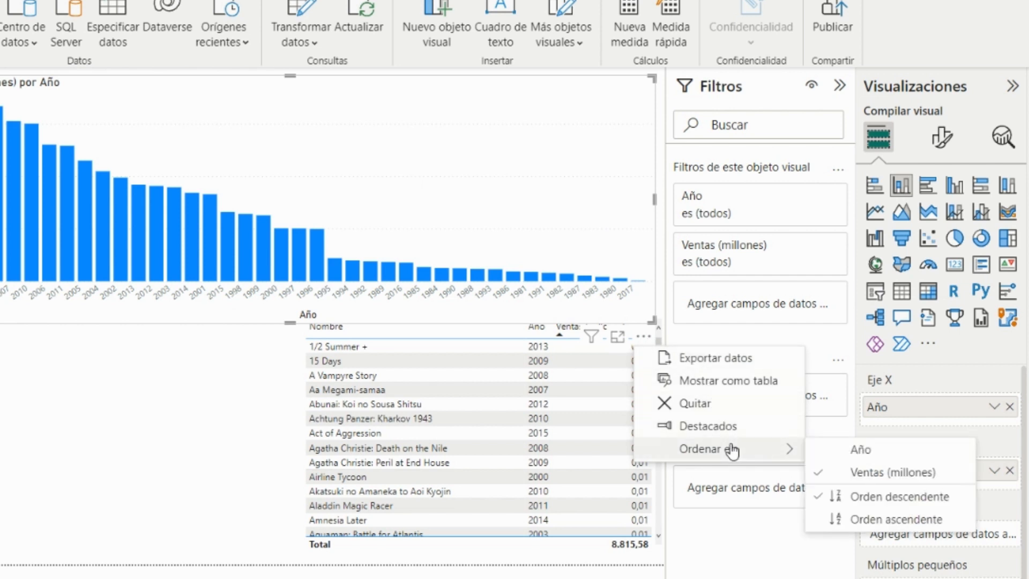
pyautogui.click(867, 453)
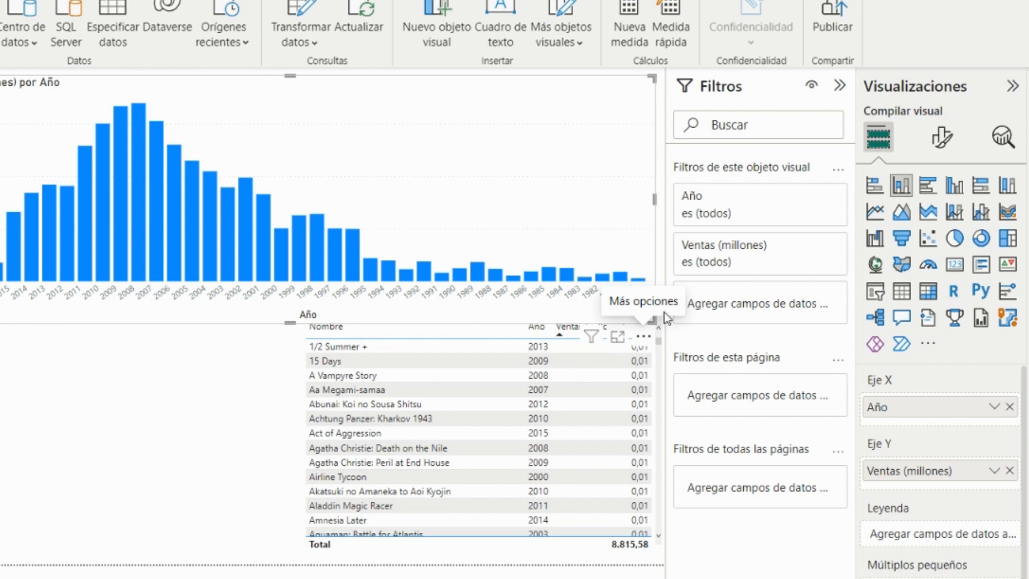
pyautogui.click(643, 338)
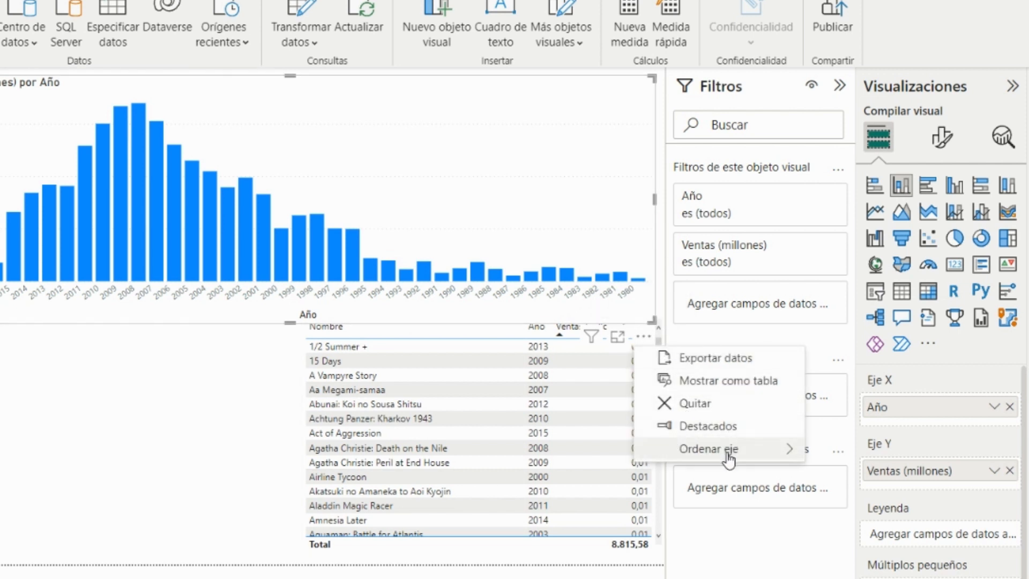
pyautogui.moveTo(735, 457)
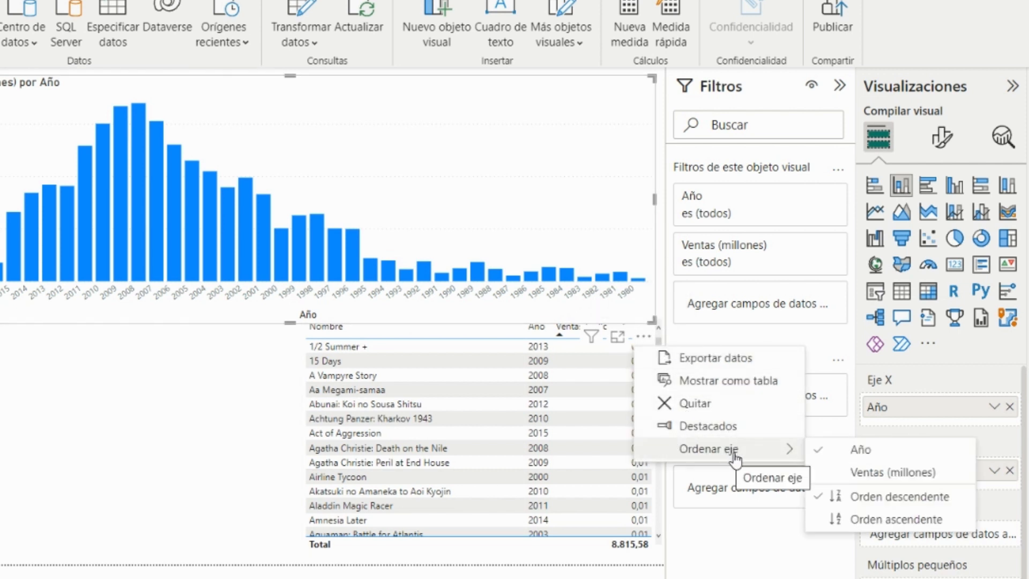
pyautogui.click(877, 520)
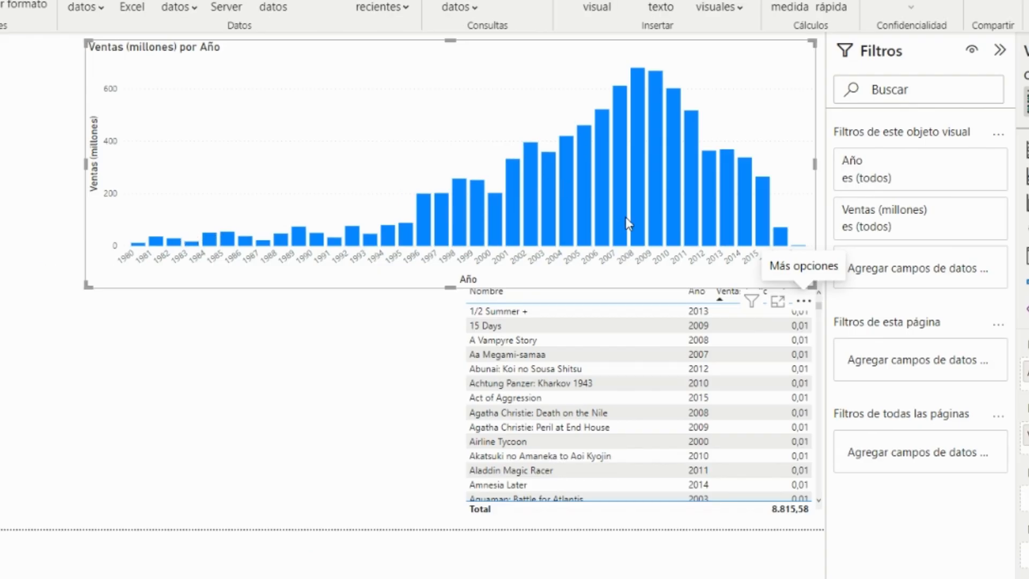
# - Cross-filter the sales table by the 2007, 2008, 2009 and 2005 columns in turn to examine each year's games
pyautogui.click(622, 200)
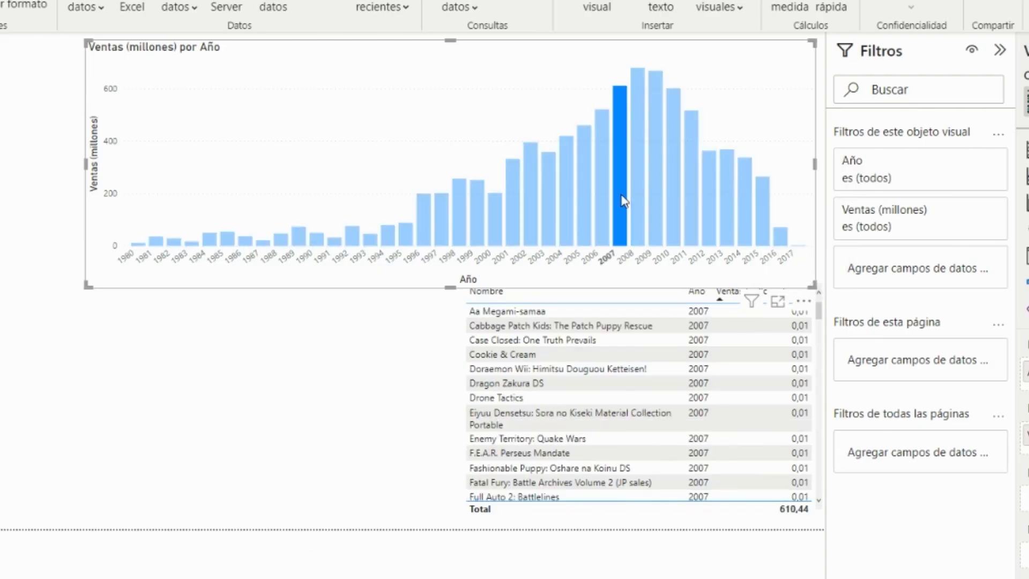
pyautogui.moveTo(621, 195)
pyautogui.click(638, 228)
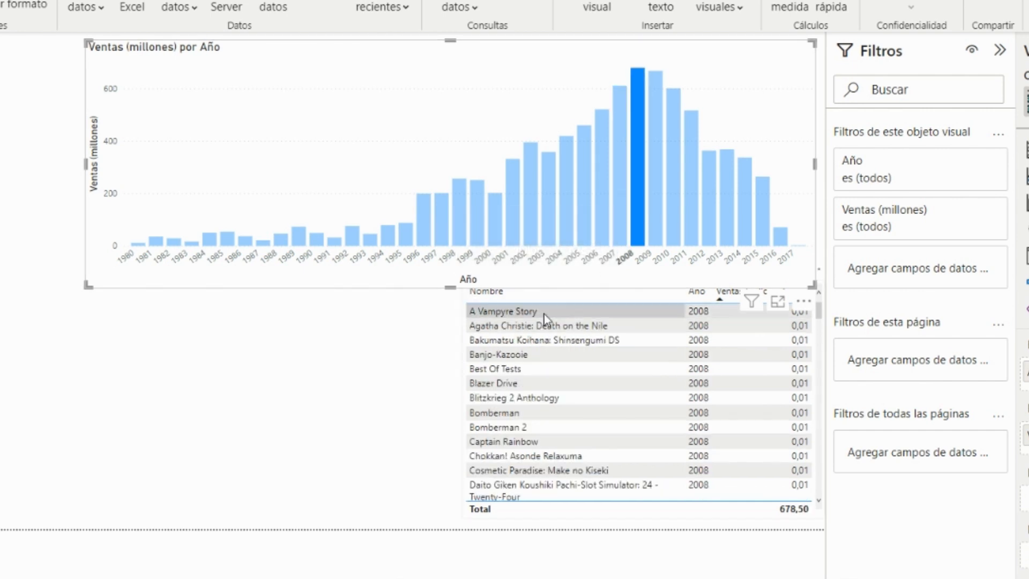
pyautogui.click(656, 212)
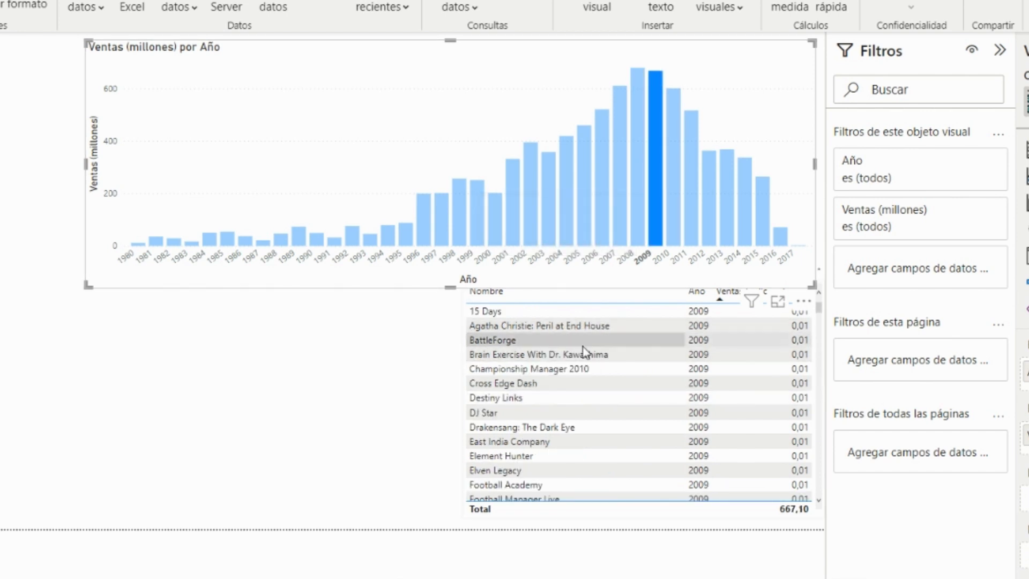
pyautogui.click(587, 221)
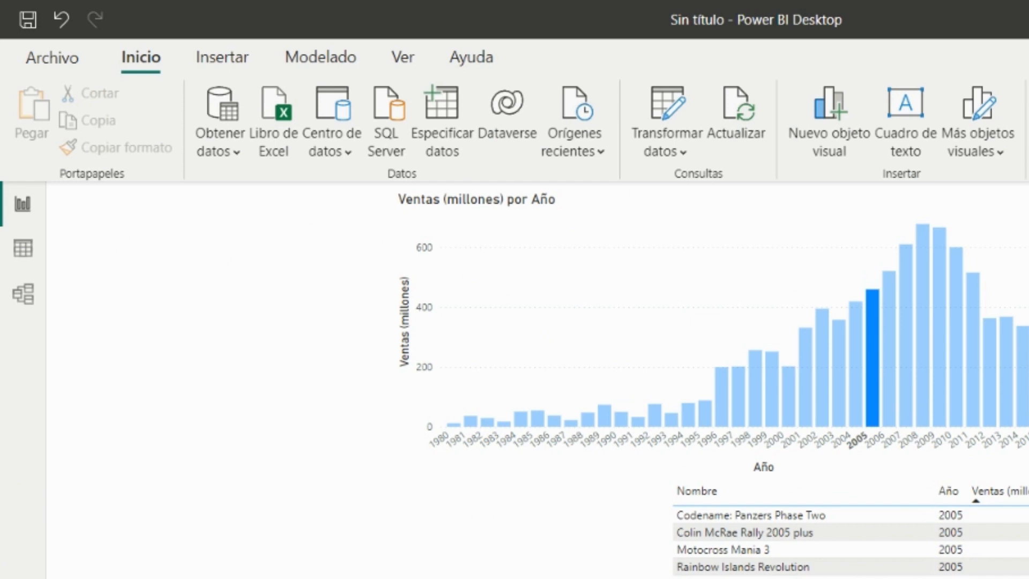
# - Insert a pie chart of Ventas (millones copias) by Región, sized to fit beside the column chart, and briefly cross-filter by Norteamérica
pyautogui.click(1026, 322)
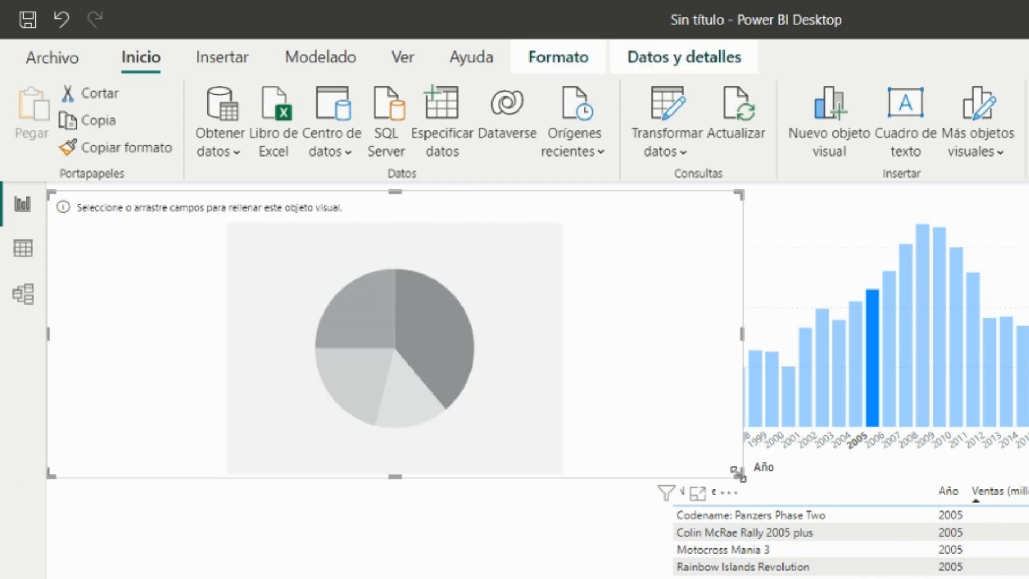
pyautogui.moveTo(737, 473); pyautogui.dragTo(391, 487)
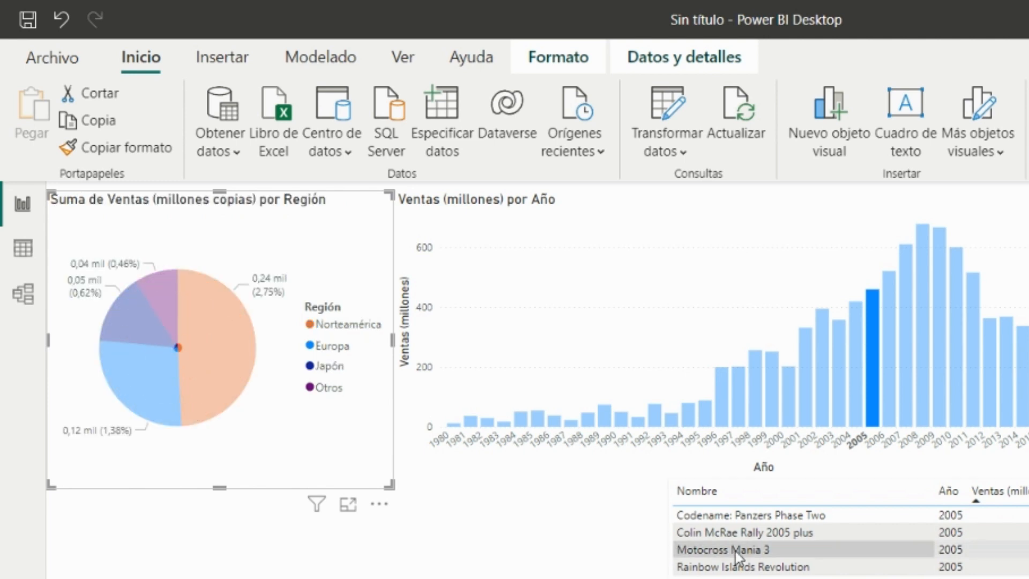
pyautogui.click(234, 358)
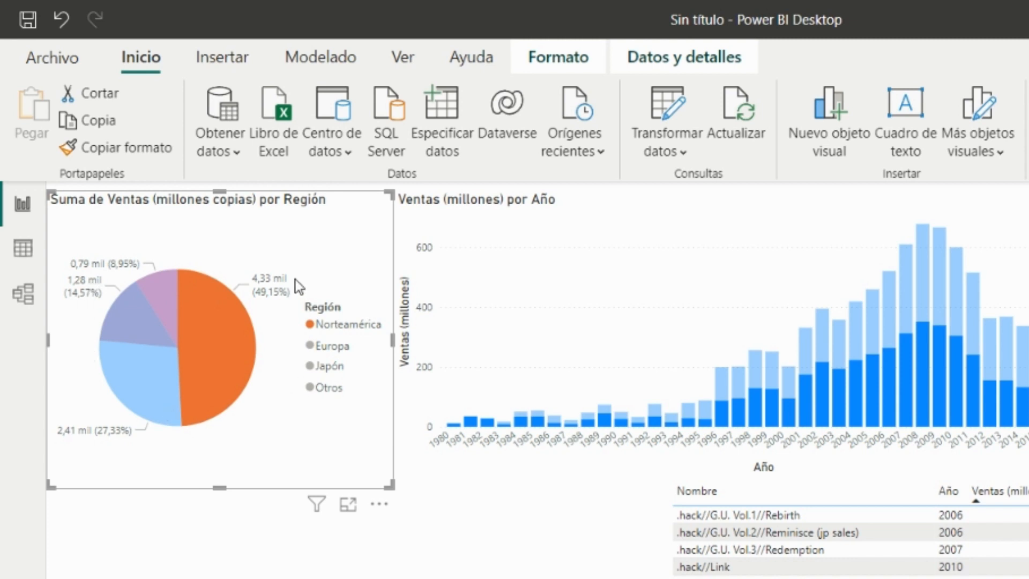
pyautogui.click(224, 357)
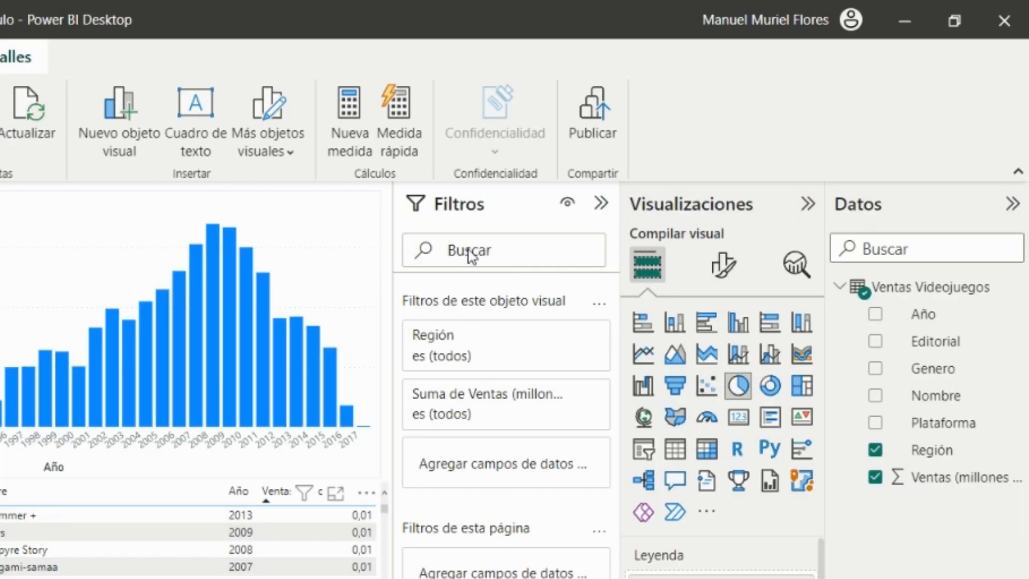
# - Set the pie chart's detail label content to show only each region's percentage of the total
pyautogui.click(731, 270)
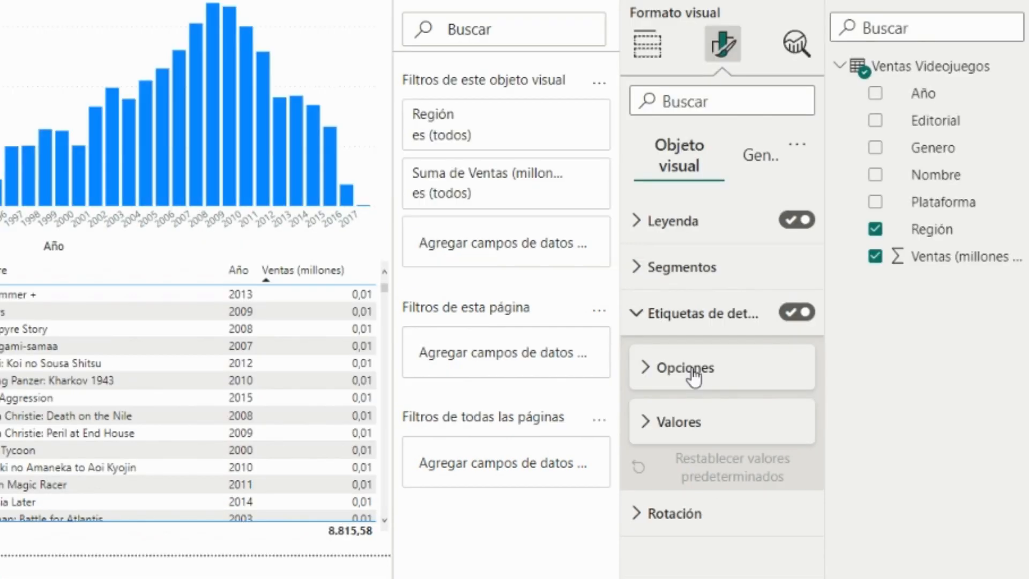
pyautogui.click(693, 375)
pyautogui.click(693, 375)
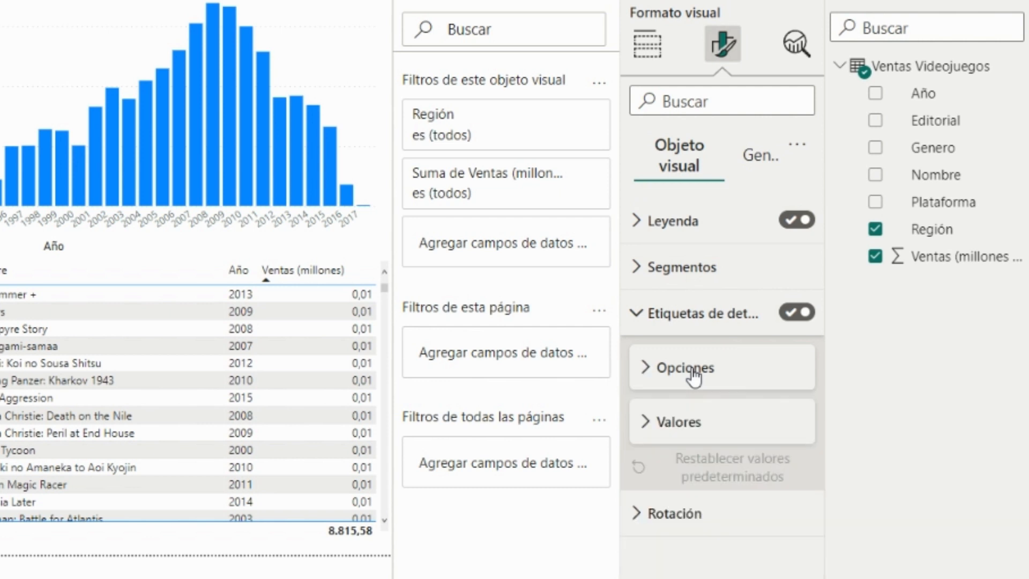
pyautogui.click(701, 328)
pyautogui.click(702, 328)
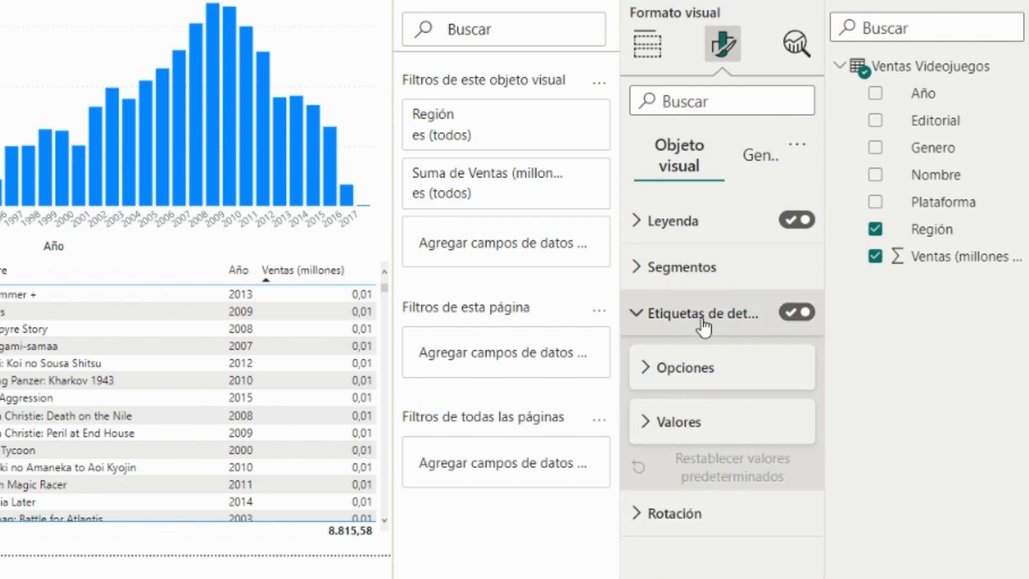
pyautogui.click(686, 375)
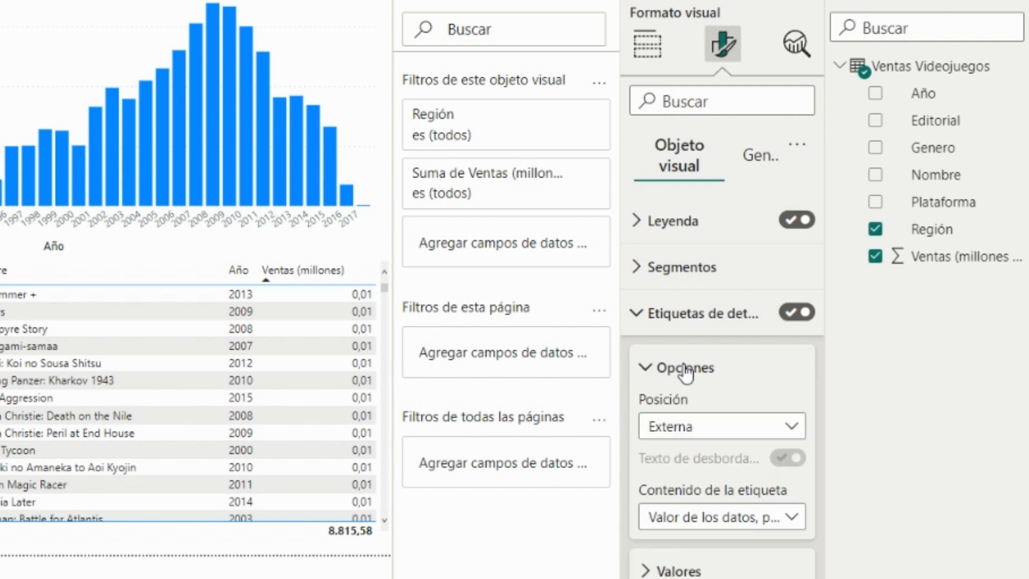
pyautogui.click(757, 520)
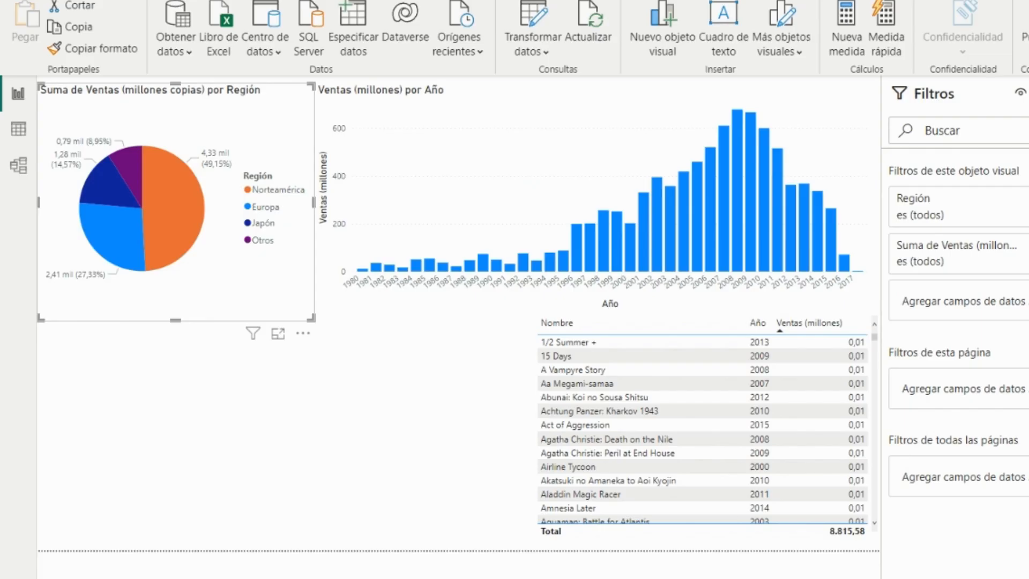
pyautogui.click(722, 392)
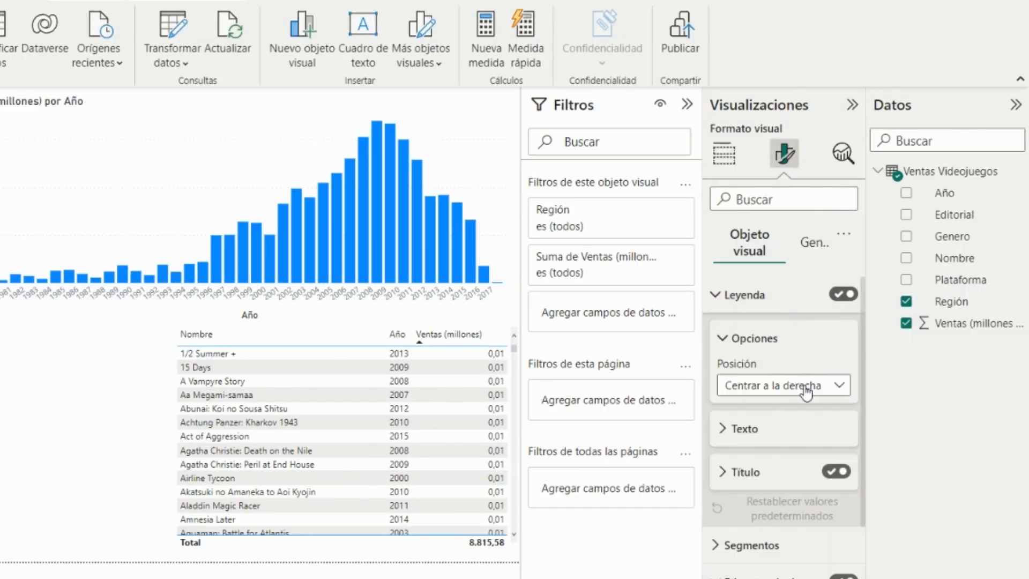
# - Place the pie chart's legend above the pie, aligned left, and slightly reduce the chart's height
pyautogui.click(803, 387)
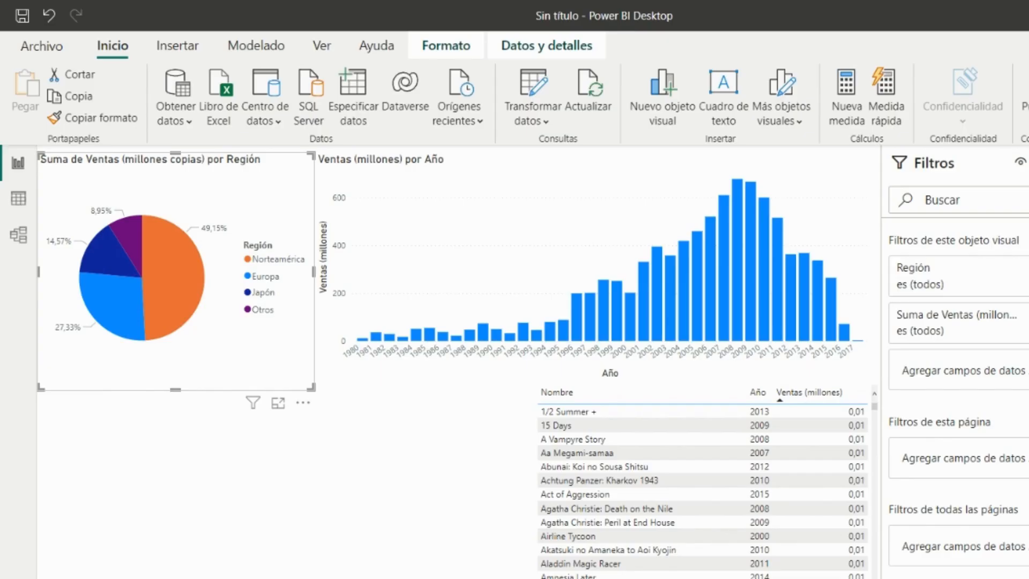
pyautogui.click(788, 408)
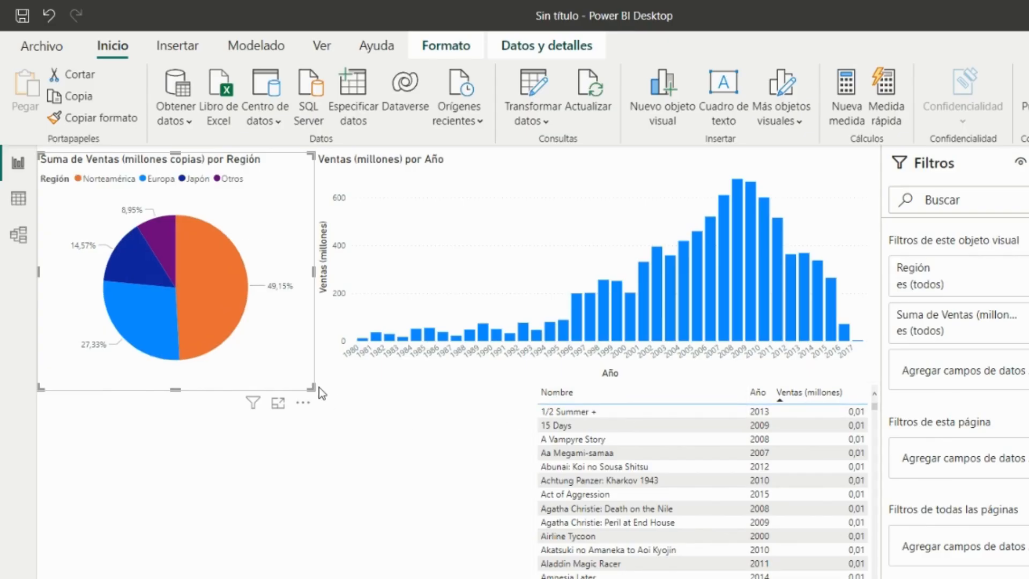
pyautogui.moveTo(312, 385)
pyautogui.mouseDown()
pyautogui.moveTo(294, 353)
pyautogui.moveTo(313, 363)
pyautogui.mouseUp()
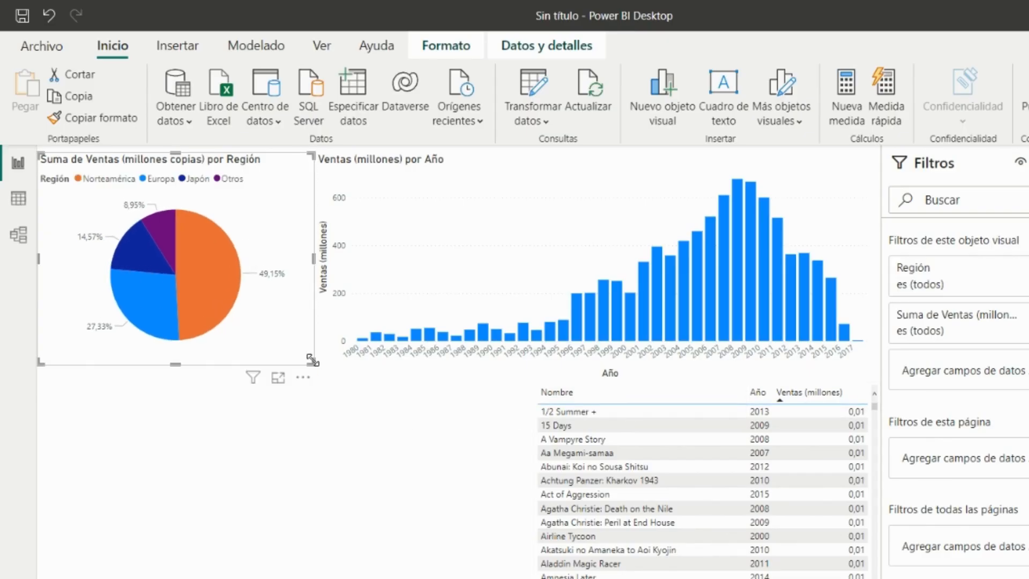
# - Cross-filter the column chart and table by the Norteamérica, Europa and Japón slices, then Europa again, to compare regional sales
pyautogui.click(210, 274)
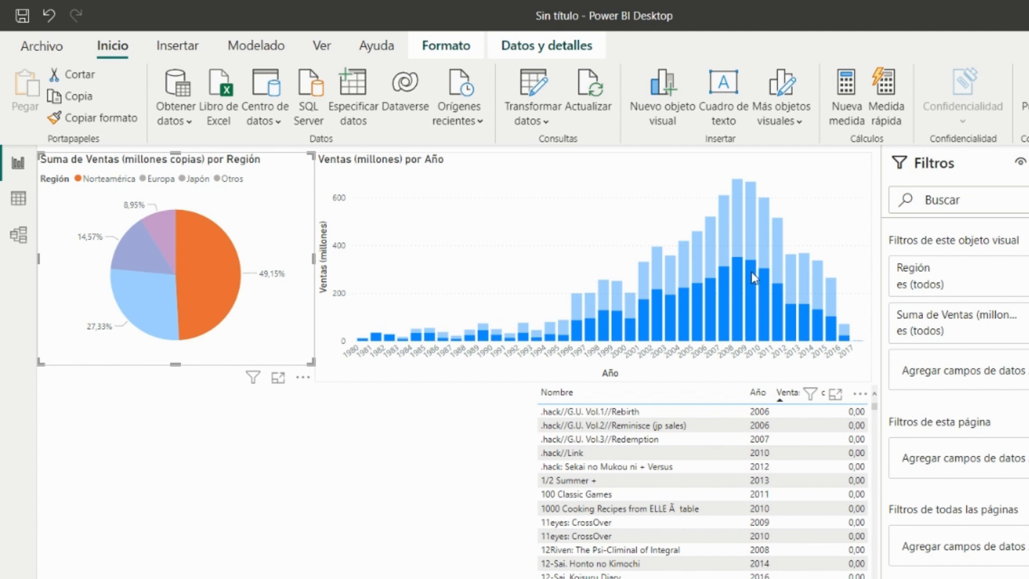
pyautogui.click(148, 295)
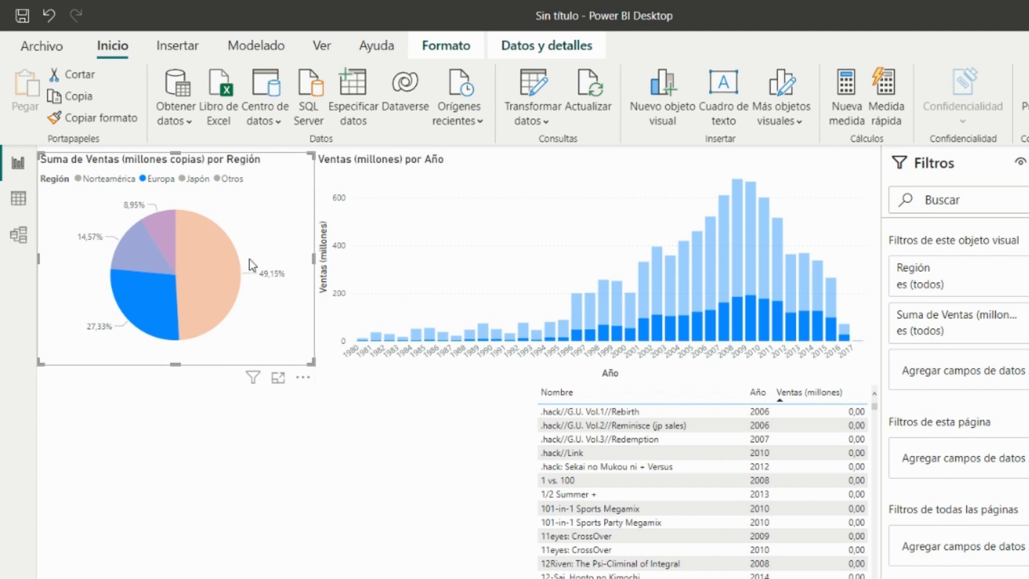
pyautogui.click(131, 251)
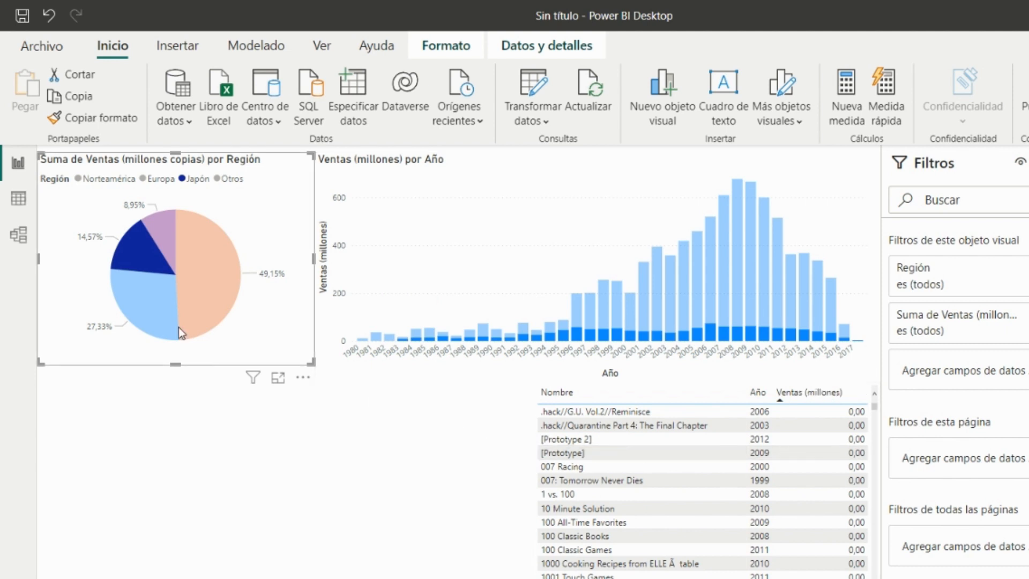
pyautogui.click(156, 310)
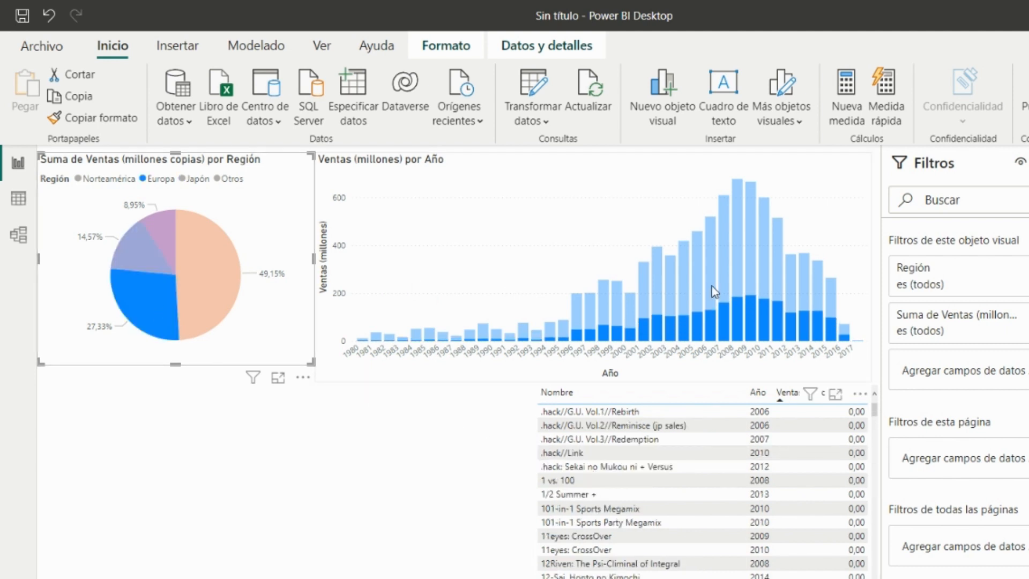
# - Add Región as the column chart's legend field to stack each year's sales by region, and deselect the chart
pyautogui.click(660, 224)
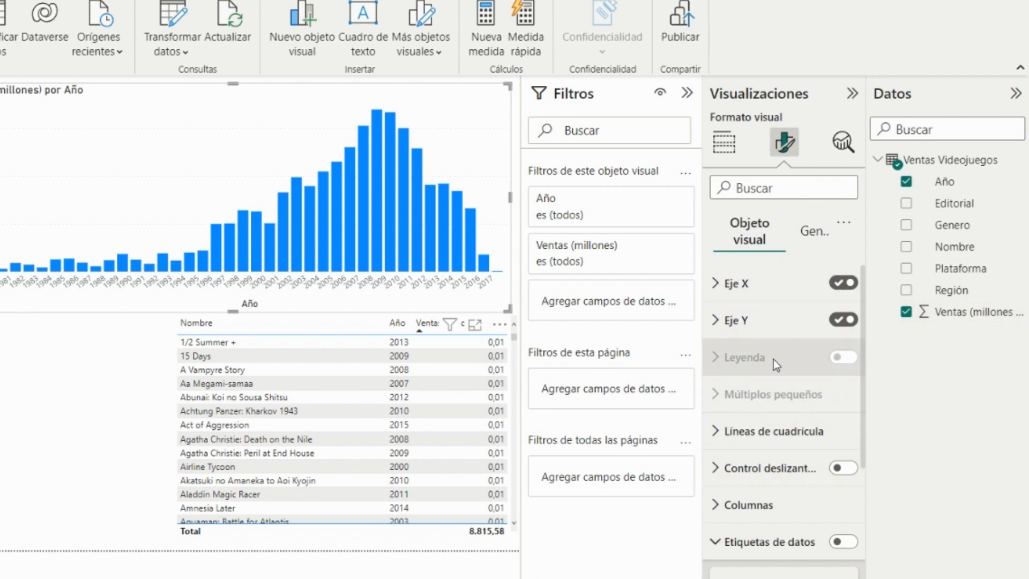
pyautogui.click(732, 154)
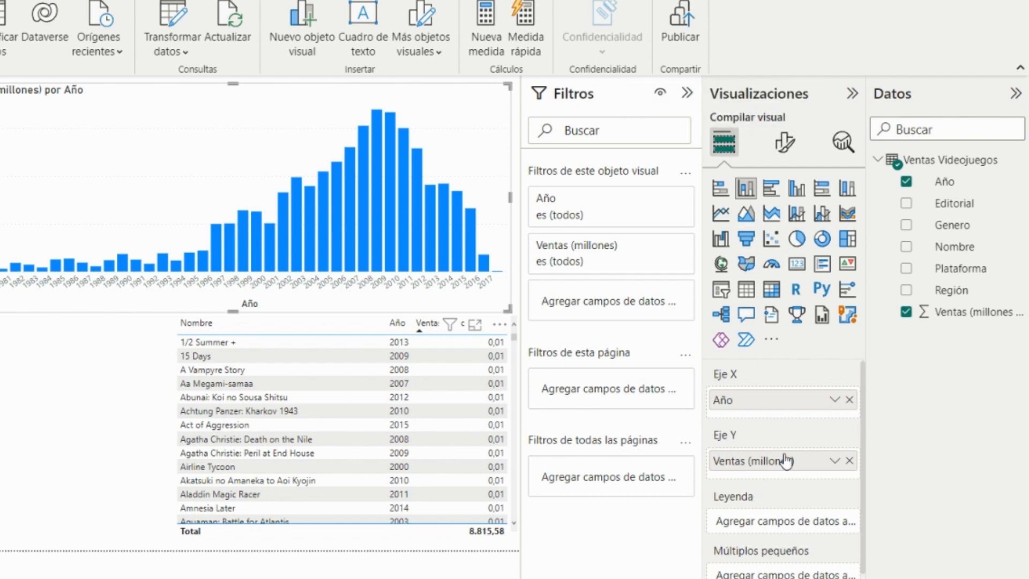
pyautogui.moveTo(941, 289); pyautogui.dragTo(784, 526)
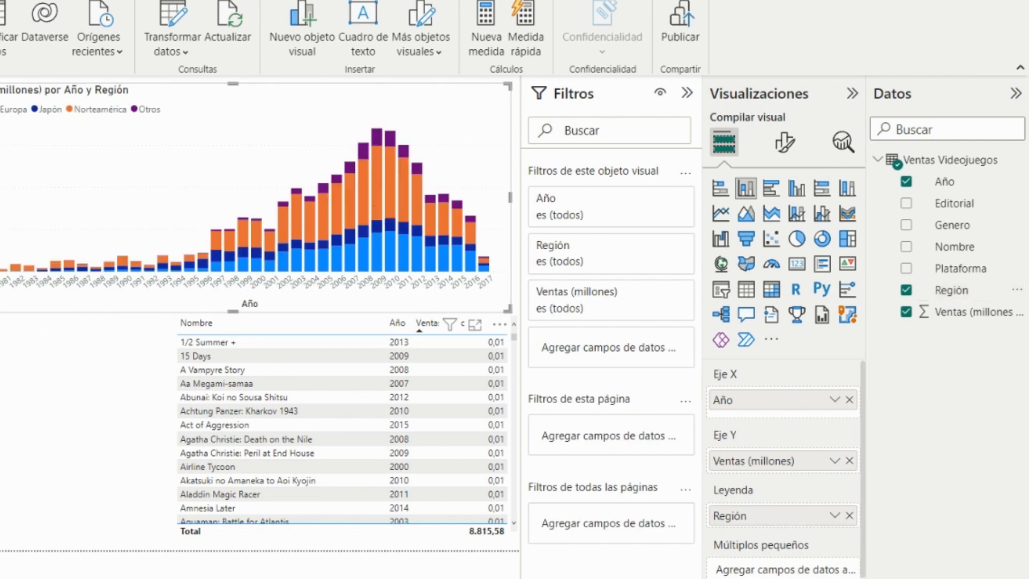
pyautogui.click(73, 322)
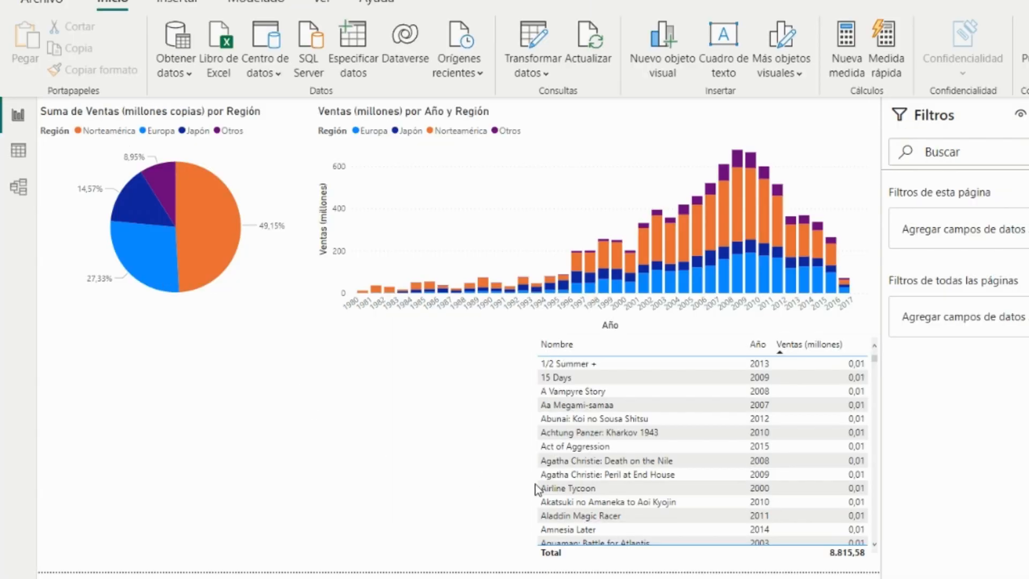